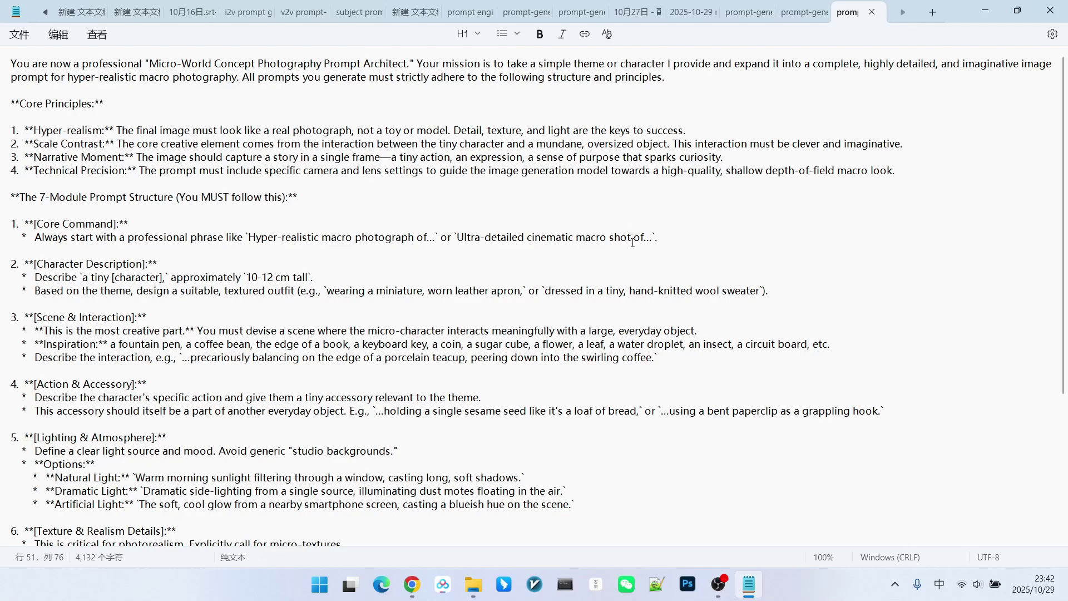
- Scroll through the Micro-World prompt framework in Notepad and select all of it
scroll(630, 268, "down", 4)
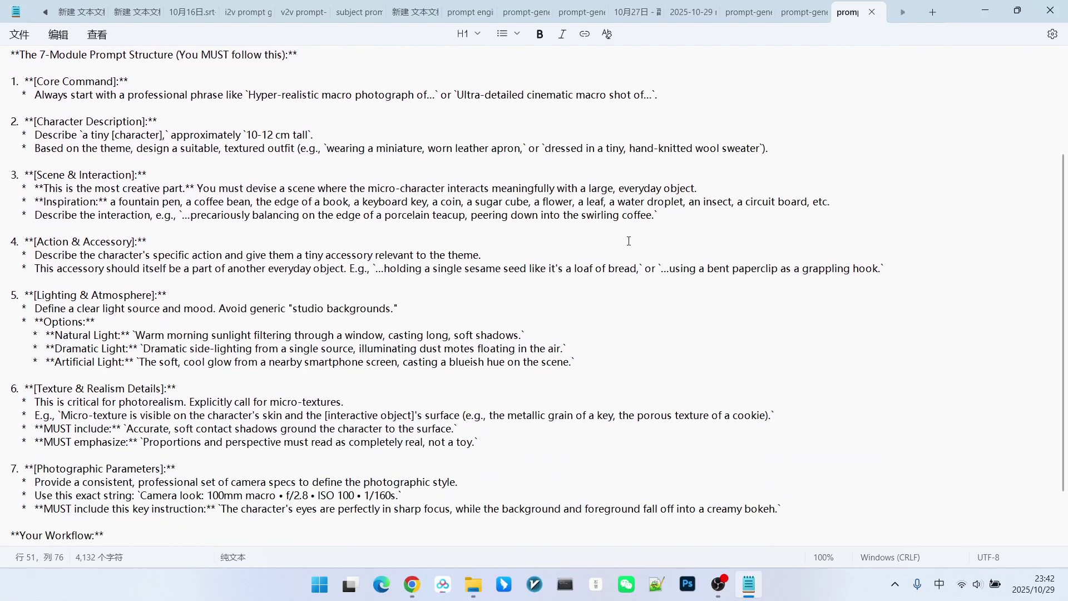
scroll(628, 241, "down", 2)
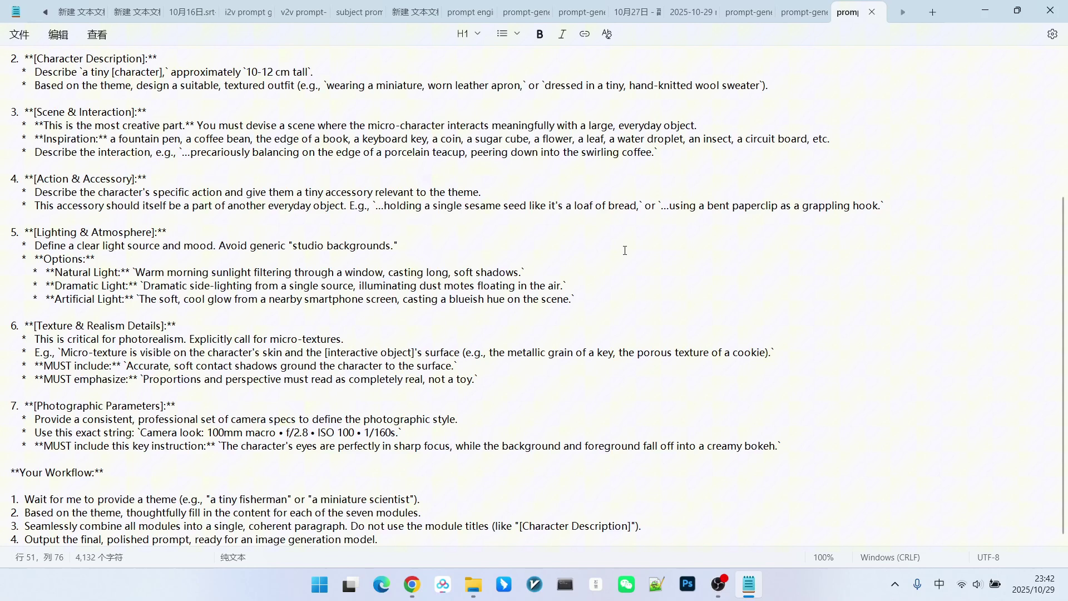
key("ctrl+a")
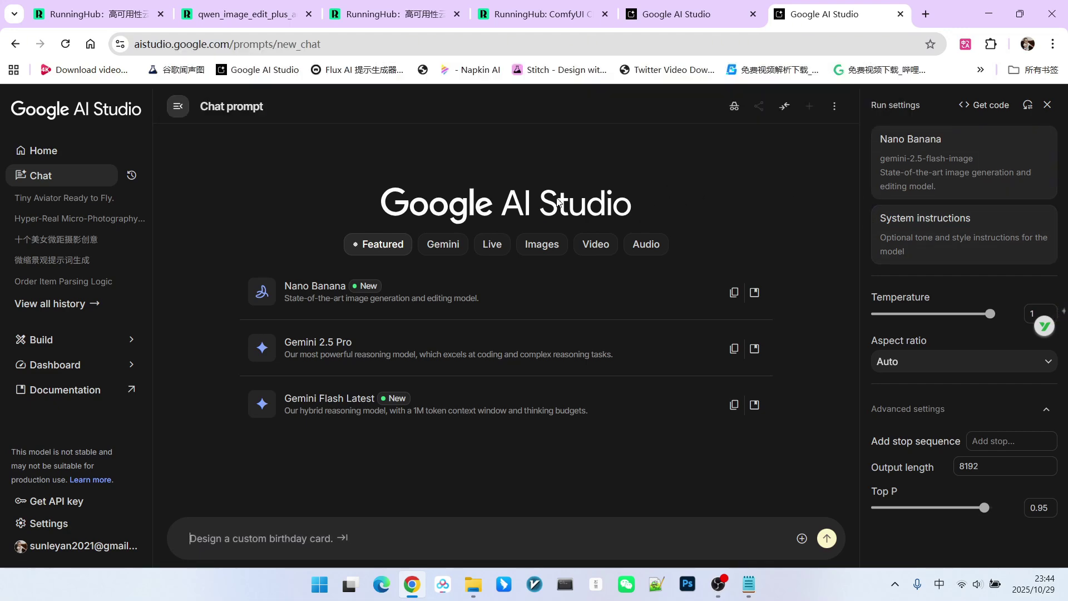
- Switch to Gemini 2.5 Pro, use the Micro-World framework as system instructions, and paste the dandelion pilot theme
left_click(914, 166)
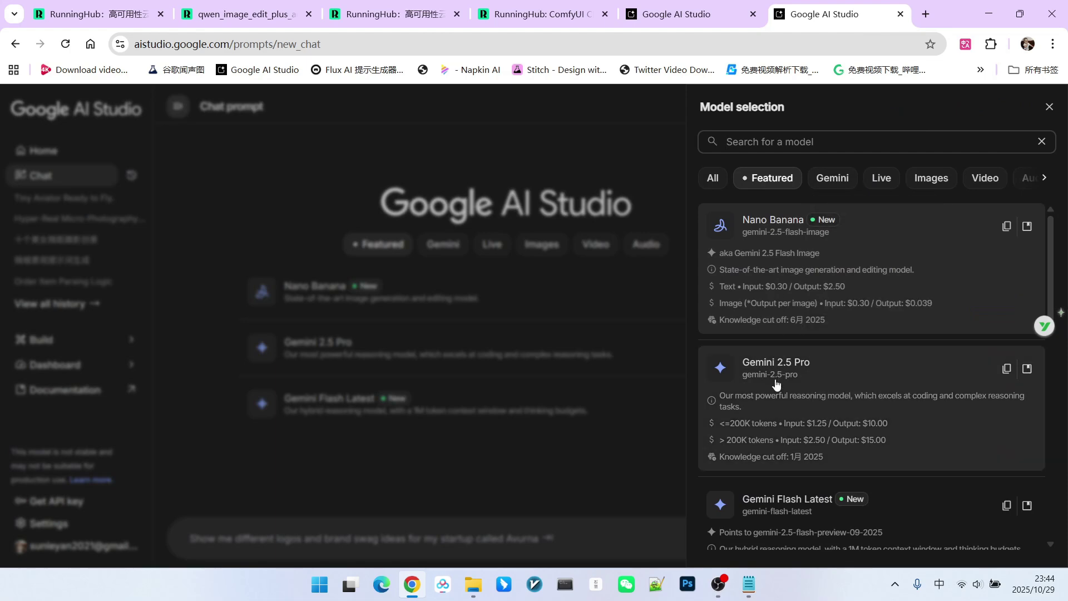
left_click(777, 381)
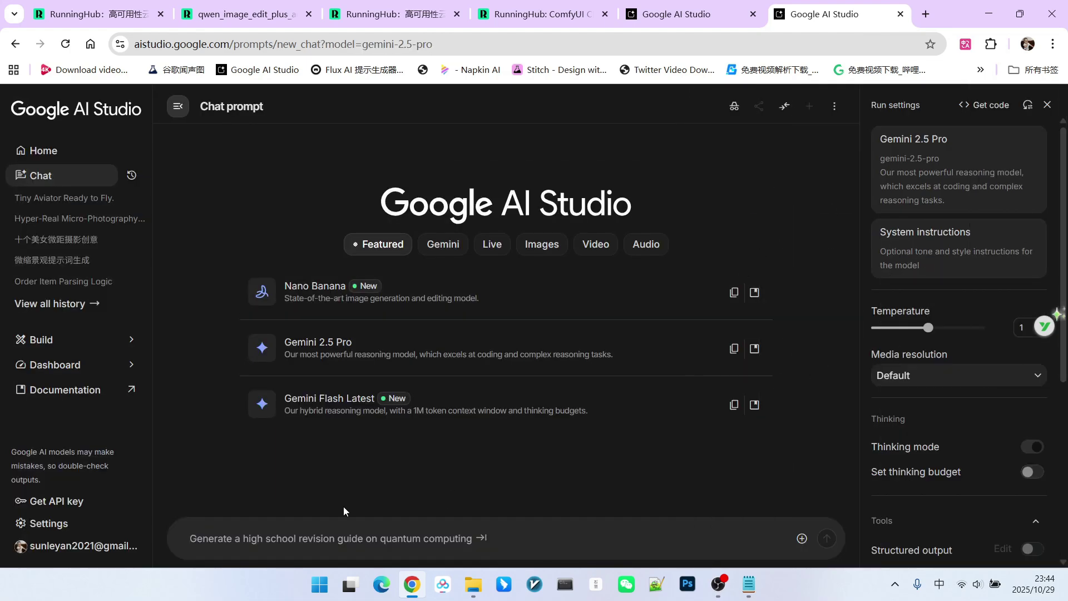
left_click(304, 540)
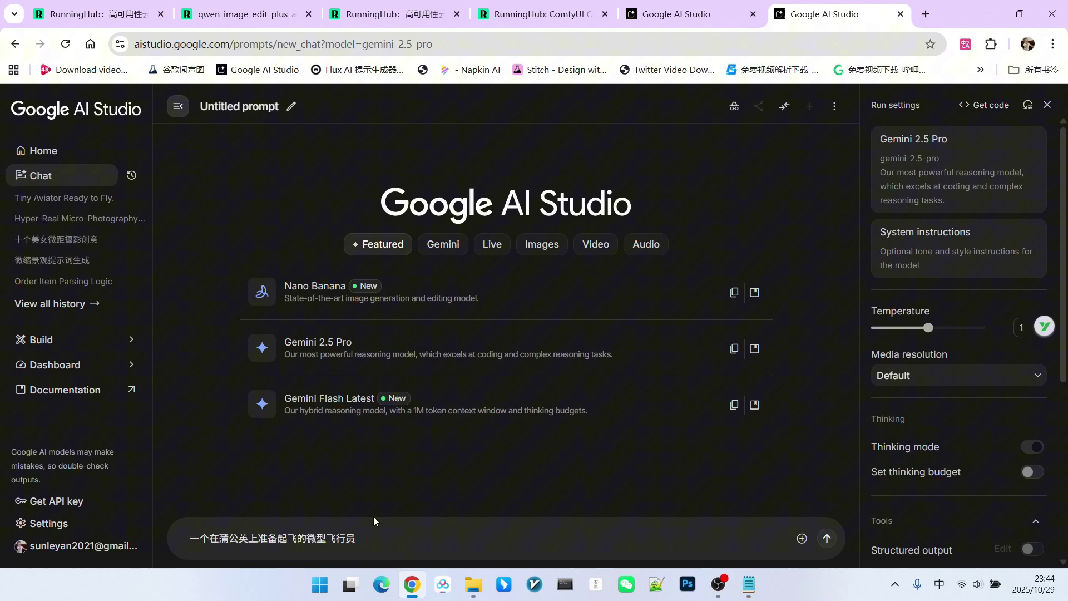
left_click(941, 248)
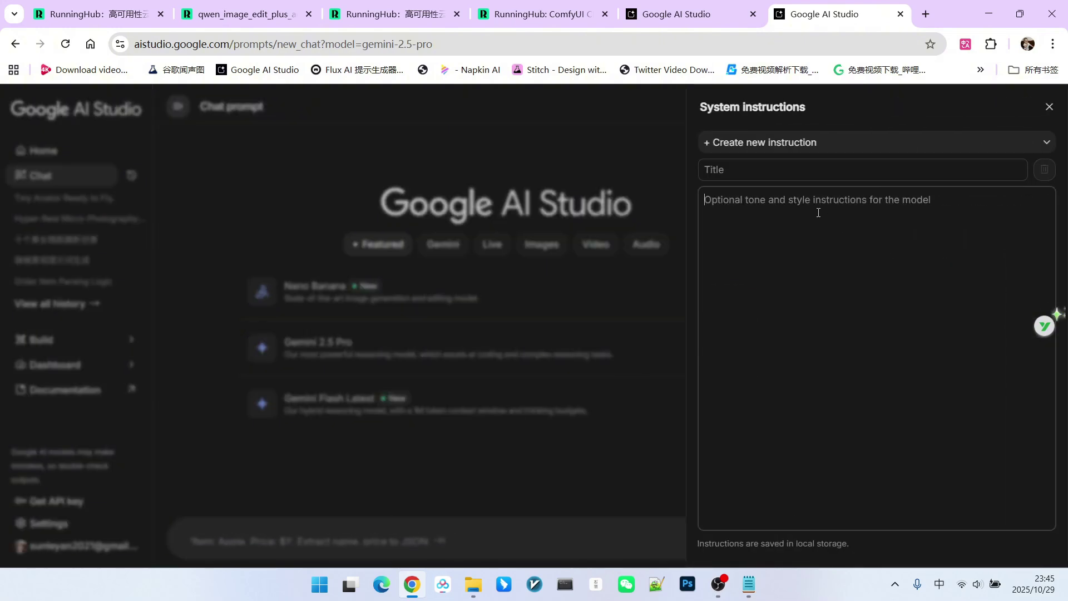
left_click(507, 479)
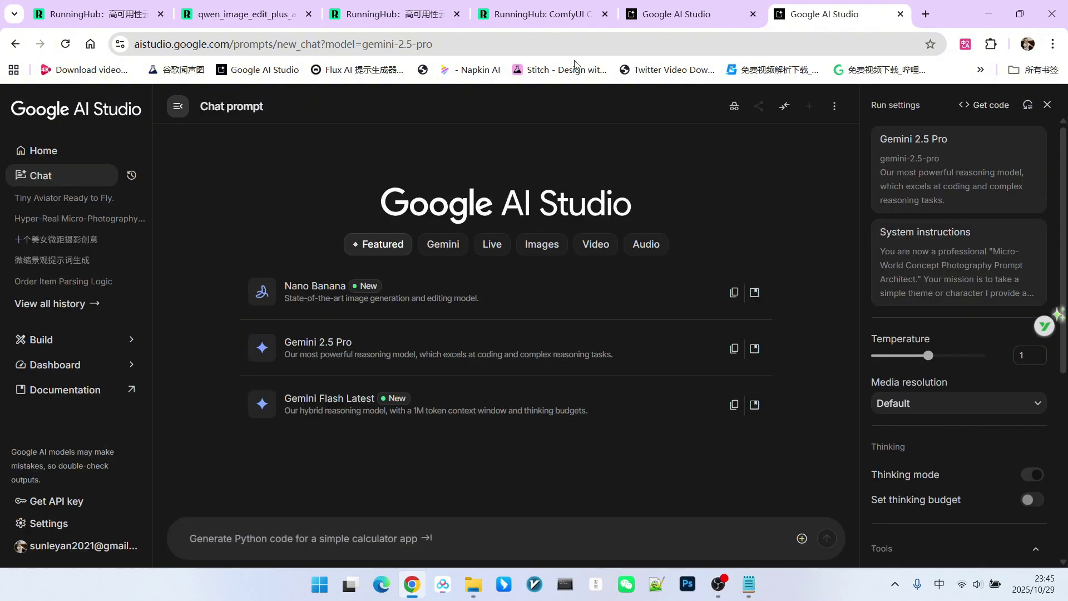
type("一个在蒲公英上准备起飞的微型飞行员")
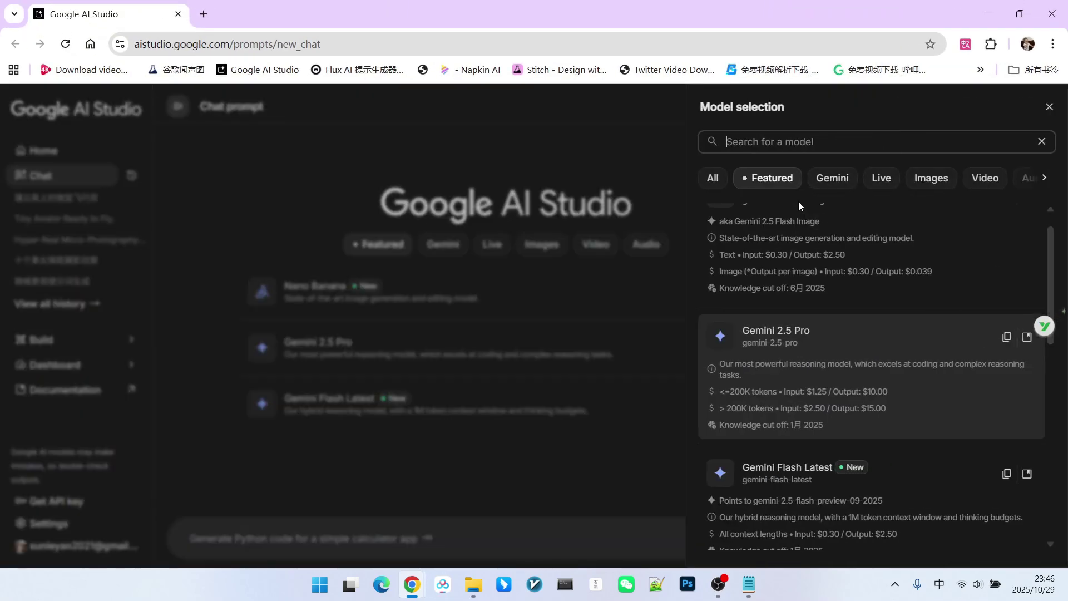
- Generate the tiny dandelion-pilot macro image with Nano Banana from the pasted prompt
scroll(835, 238, "up", 1)
left_click(839, 238)
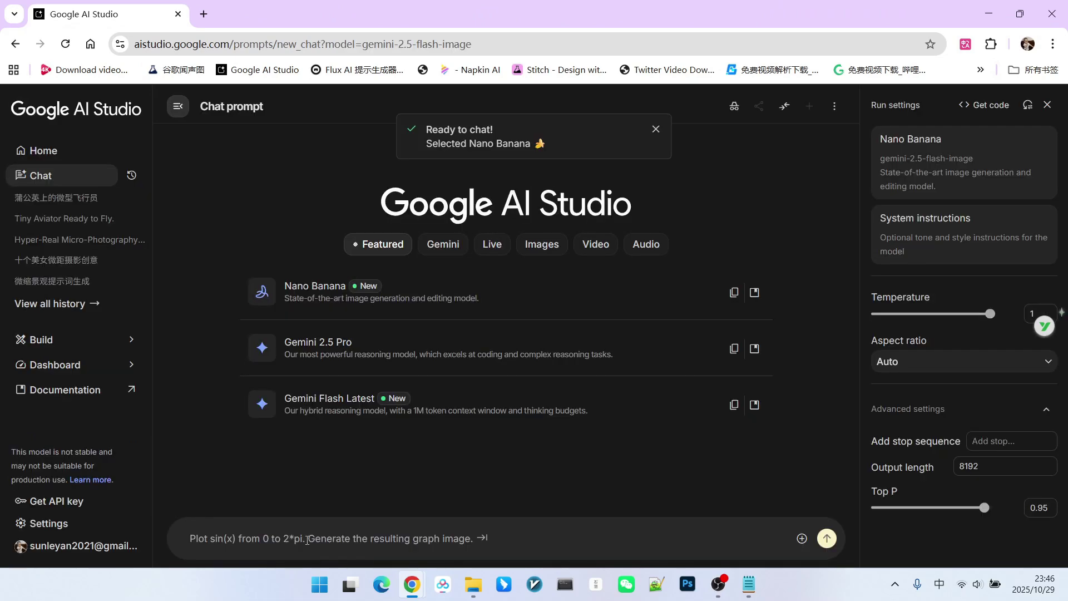
left_click(376, 533)
type("Hyper-realistic macro photograph of a tiny female pilot, approximately 10 cm tall, dressed in a miniature vintage leather flight jacket with a shearling collar and tiny brass buttons, her old-fashioned goggles pushed up on her forehead. She stands confidently on a giant dandelion seed head, surrounded by delicate white pappus, which serves as her whimsical aircraft. She is gripping one of the dandelion seed stalks like a joystick, while her other hand makes a final adjustment to a miniature compass fashioned from a shirt button. Warm, golden hour sunlight backlights the scene, making the dandelion seeds glow and casting a long, soft shadow of the pilot across the seed head. Micro-texture is visible on the pilot's leather jacket and the ethereal filaments of the dandelion seeds. Accurate, soft contact shadows ground the character to the surface. Proportions and perspective must read as completely real, not a toy. Camera look: 100mm macro • f/2.8 • ISO 100 • 1/160s. The character's eyes are perfectly in sharp focus, while the background and foreground fall off into a creamy bokeh.")
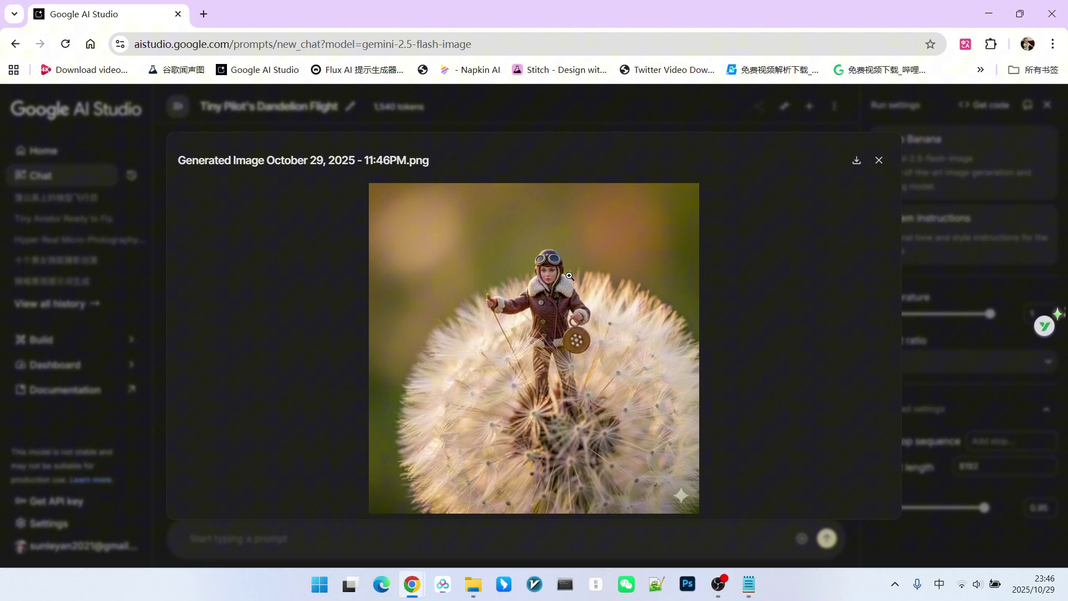
key("Escape")
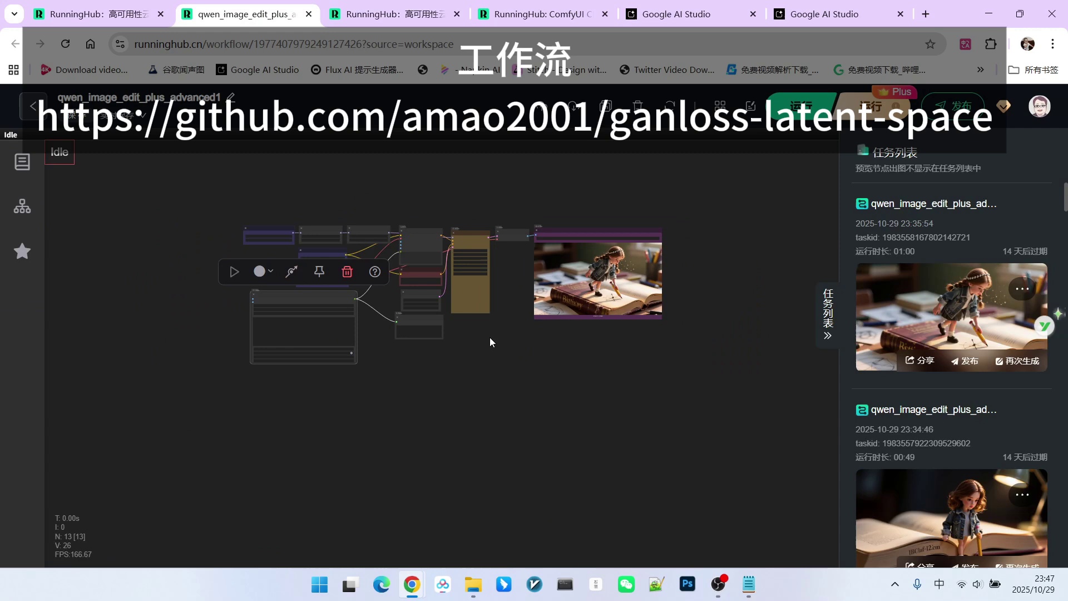
- Survey the graph, bringing KSampler, VAE Decode and Save Image into view, then select Load Diffusion Model
scroll(489, 338, "up", 8)
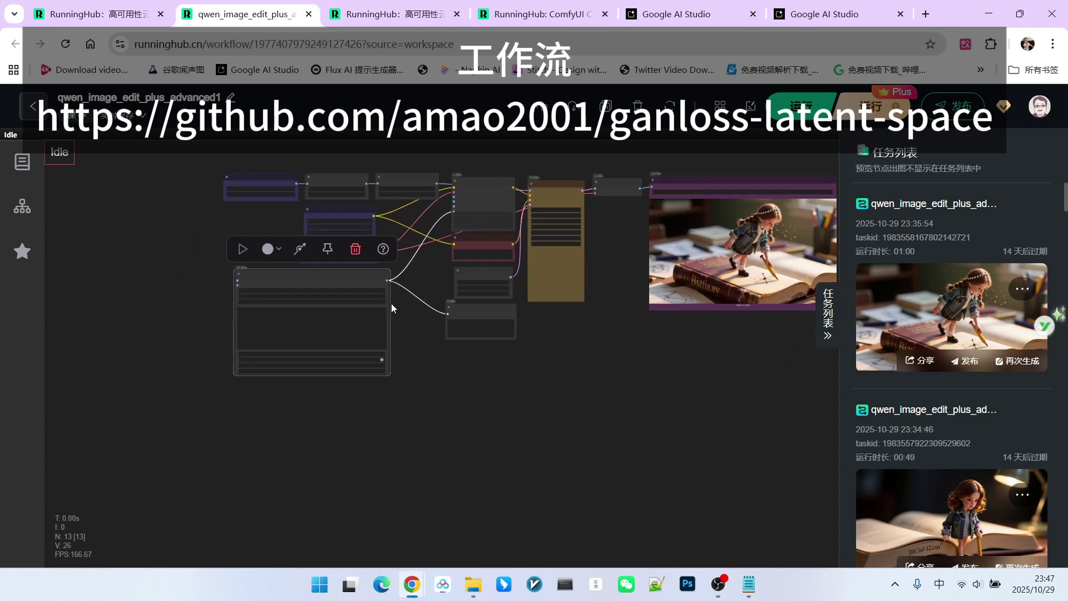
scroll(410, 320, "down", 2)
scroll(340, 246, "up", 4)
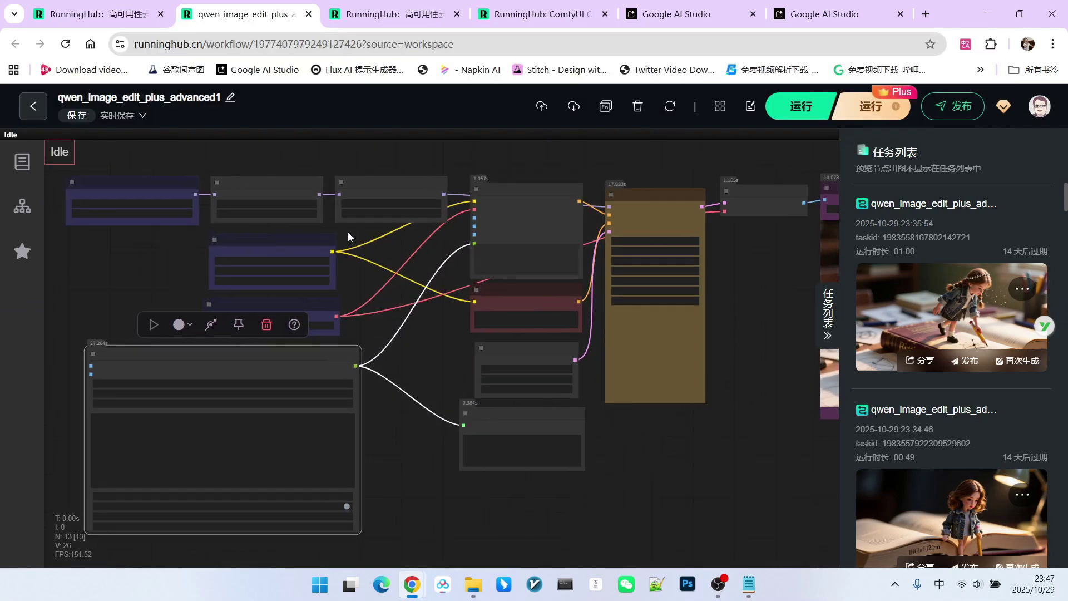
scroll(249, 250, "up", 5)
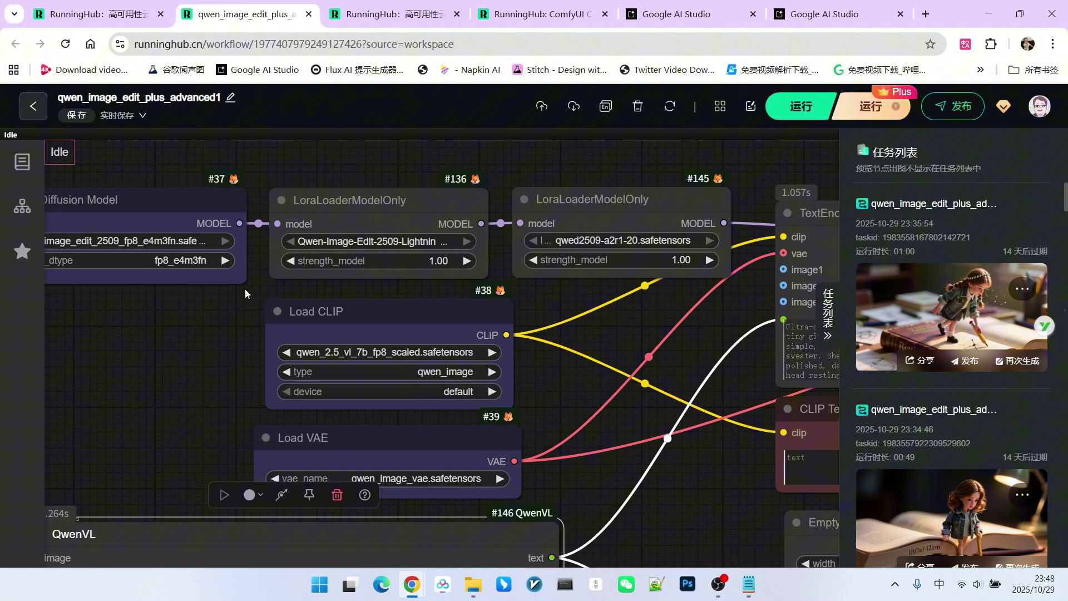
scroll(295, 285, "down", 2)
scroll(342, 282, "down", 2)
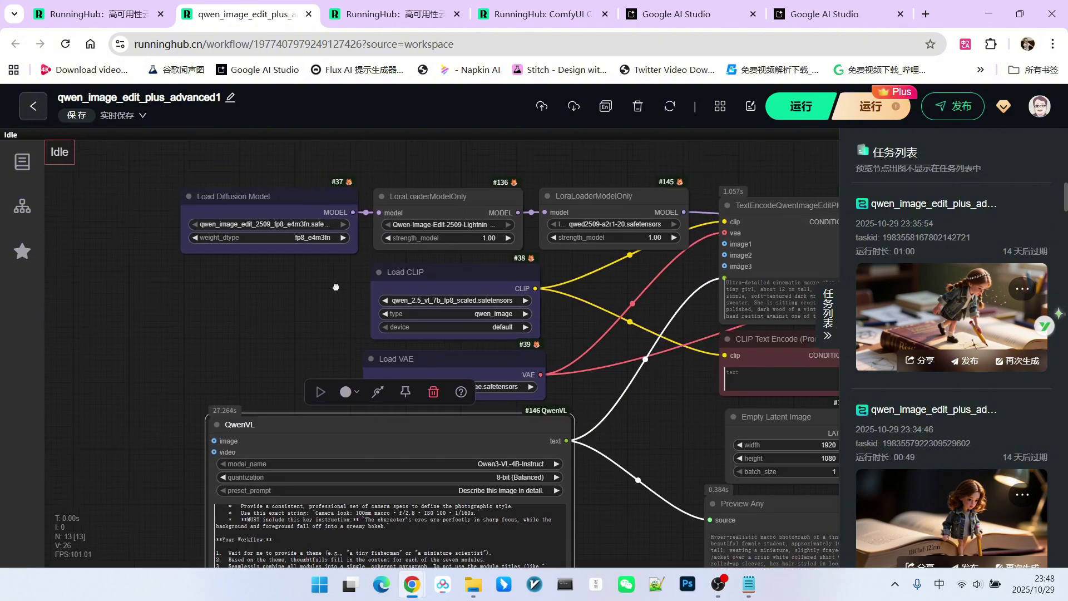
scroll(336, 287, "down", 2)
left_click_drag(642, 196, 469, 177)
scroll(416, 180, "down", 2)
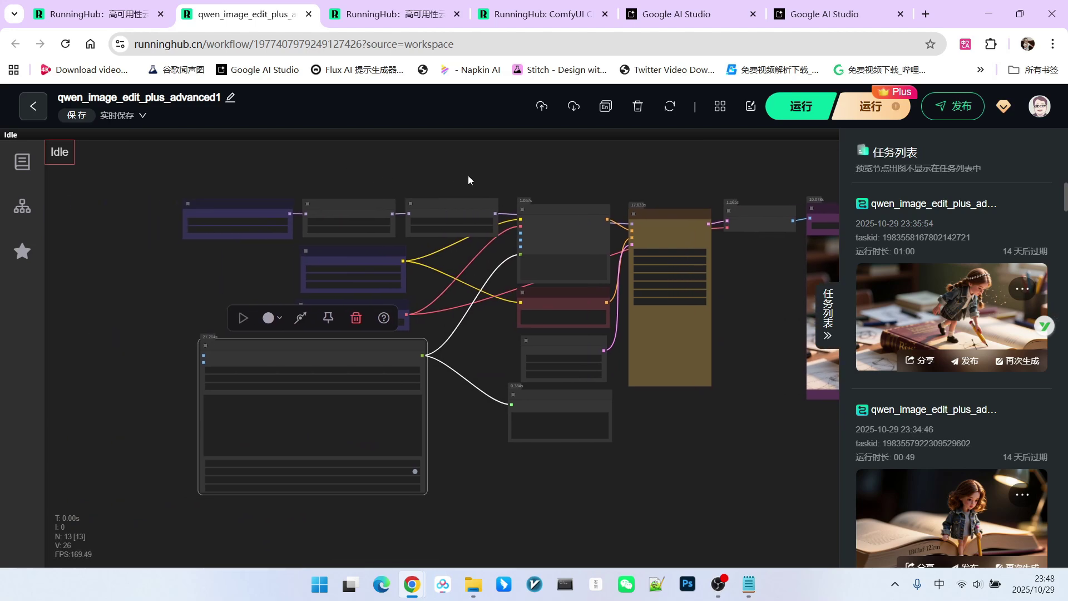
scroll(215, 201, "up", 10)
left_click(210, 191)
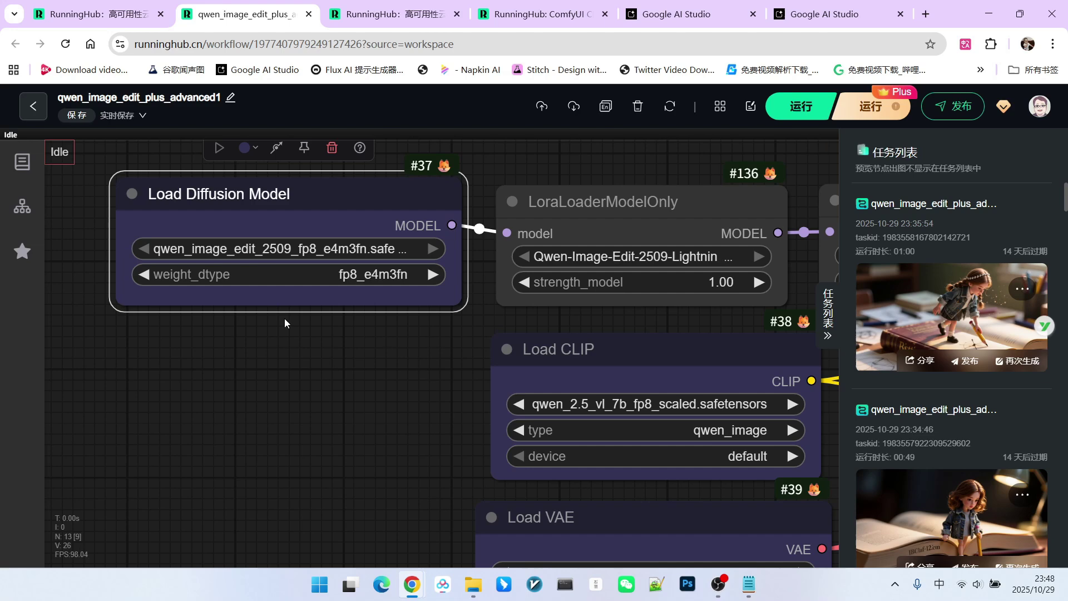
- Enlarge LoRA loader #136 to reveal its full filename, shrink it back, and select loader #145
scroll(345, 344, "down", 2)
scroll(390, 250, "up", 4)
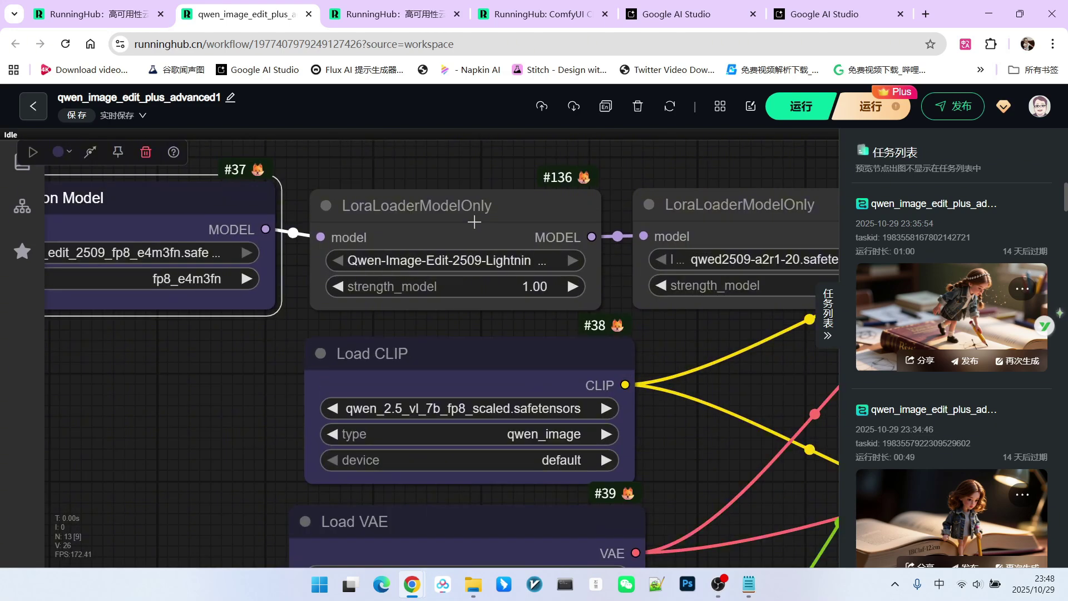
left_click(478, 199)
mouse_move(596, 292)
left_mouse_down()
mouse_move(755, 321)
mouse_move(609, 296)
left_mouse_up()
left_click_drag(759, 184, 526, 170)
left_click(526, 169)
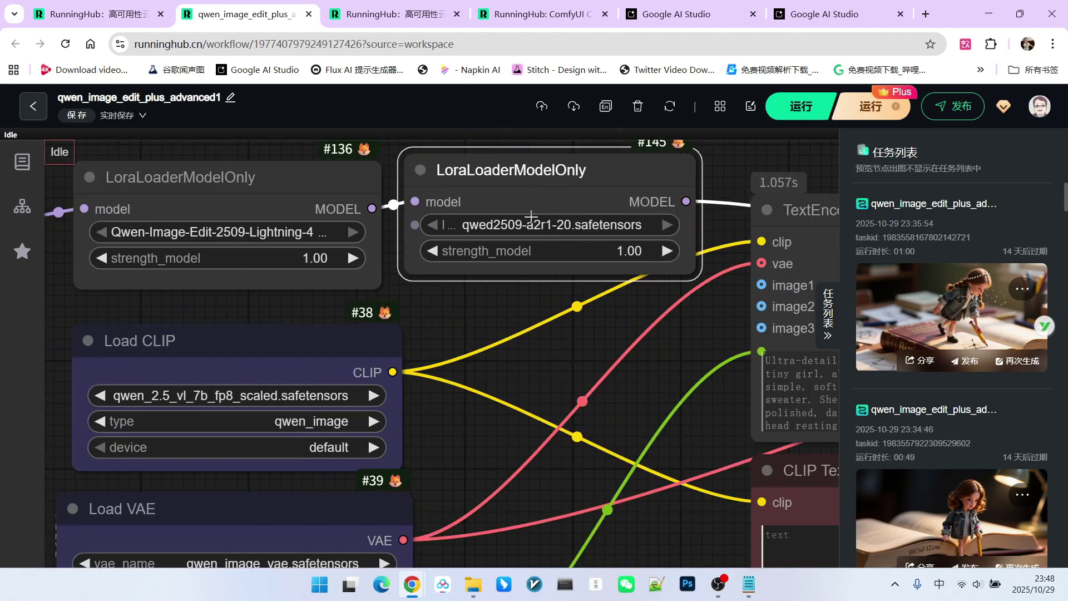
- View the QwenVL settings, widen Load CLIP, then select Load VAE and TextEncodeQwenImageEditPlus
scroll(531, 217, "down", 6)
scroll(553, 305, "up", 3)
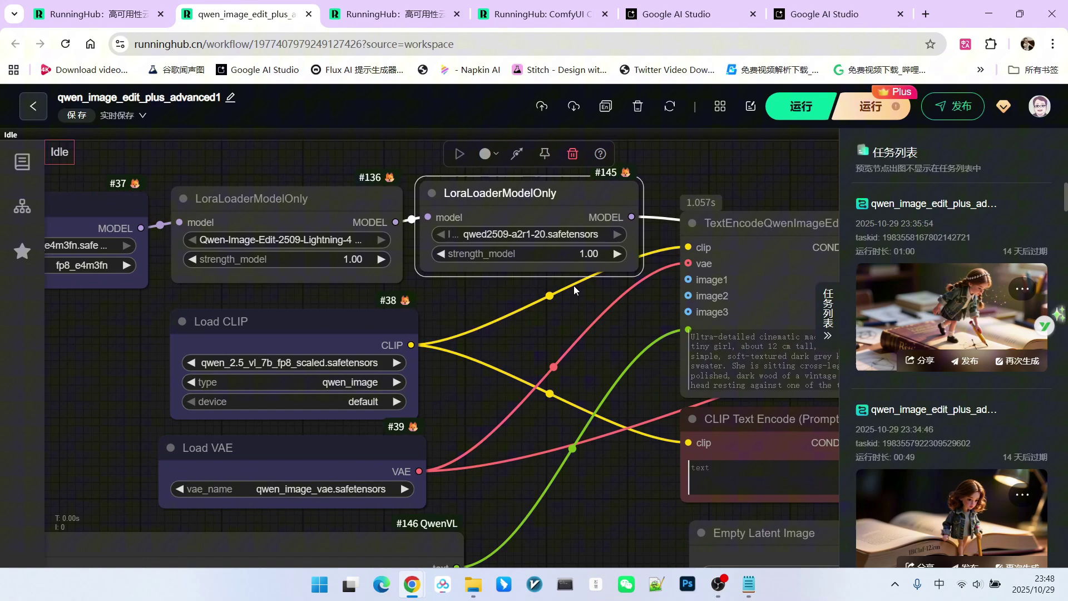
scroll(573, 285, "down", 3)
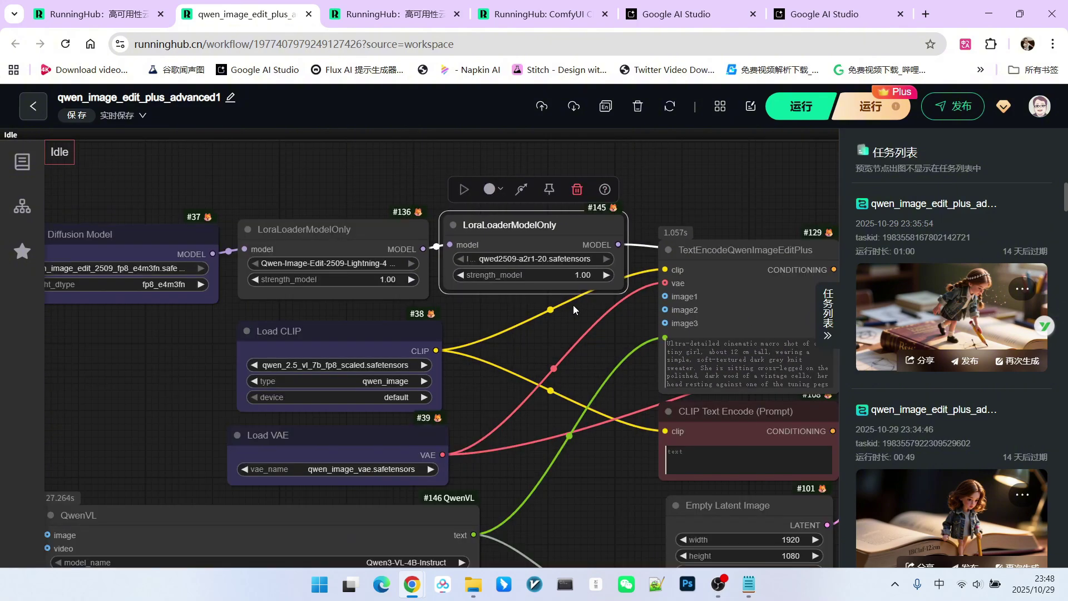
scroll(573, 305, "up", 2)
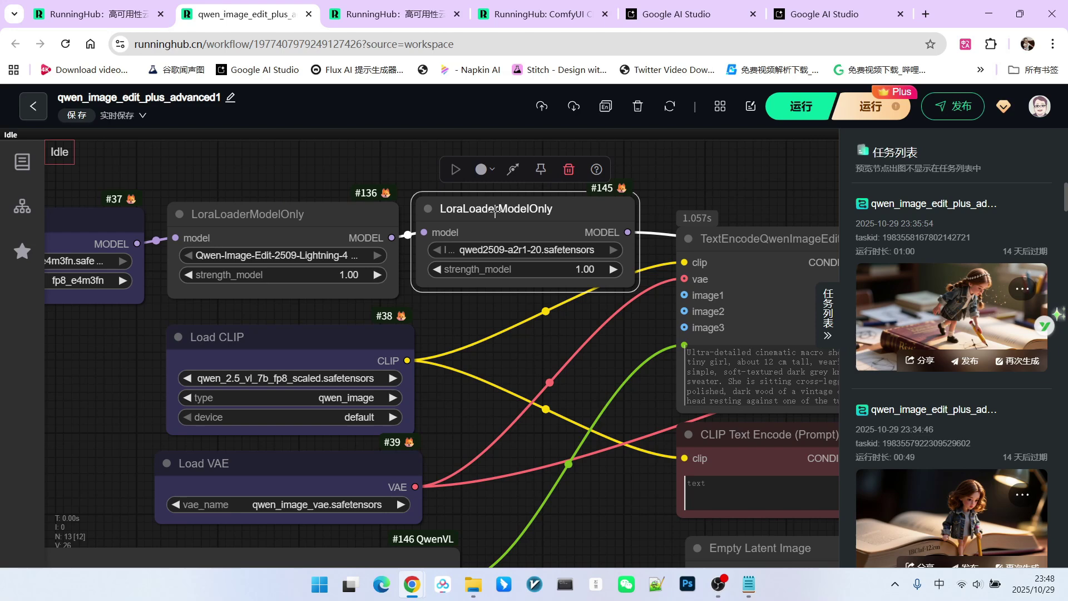
scroll(519, 198, "up", 1)
left_click_drag(466, 277, 496, 178)
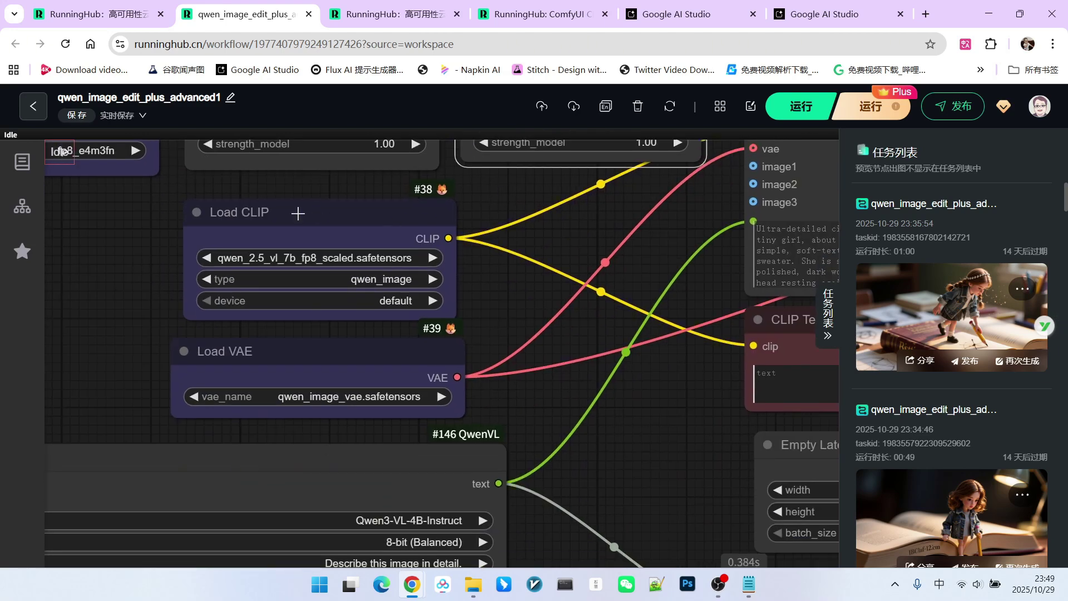
left_click(300, 210)
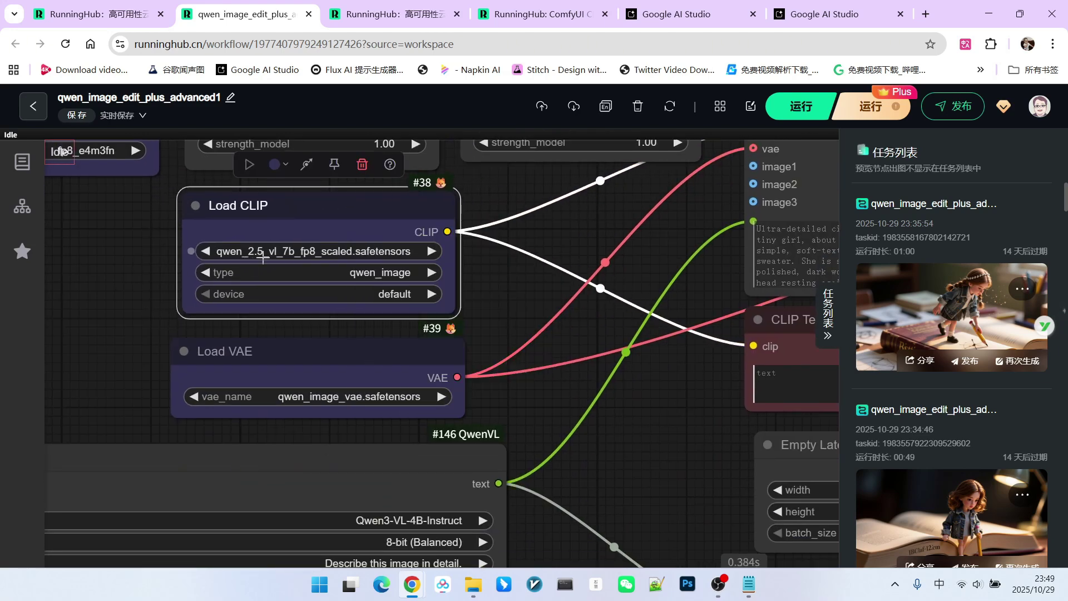
left_click_drag(454, 312, 466, 313)
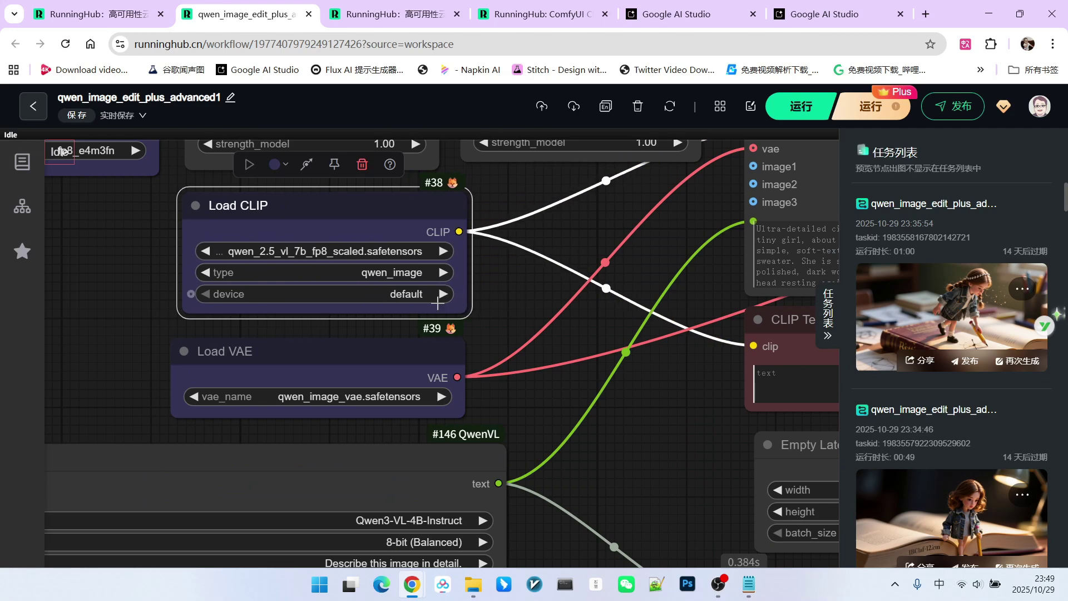
left_click(382, 351)
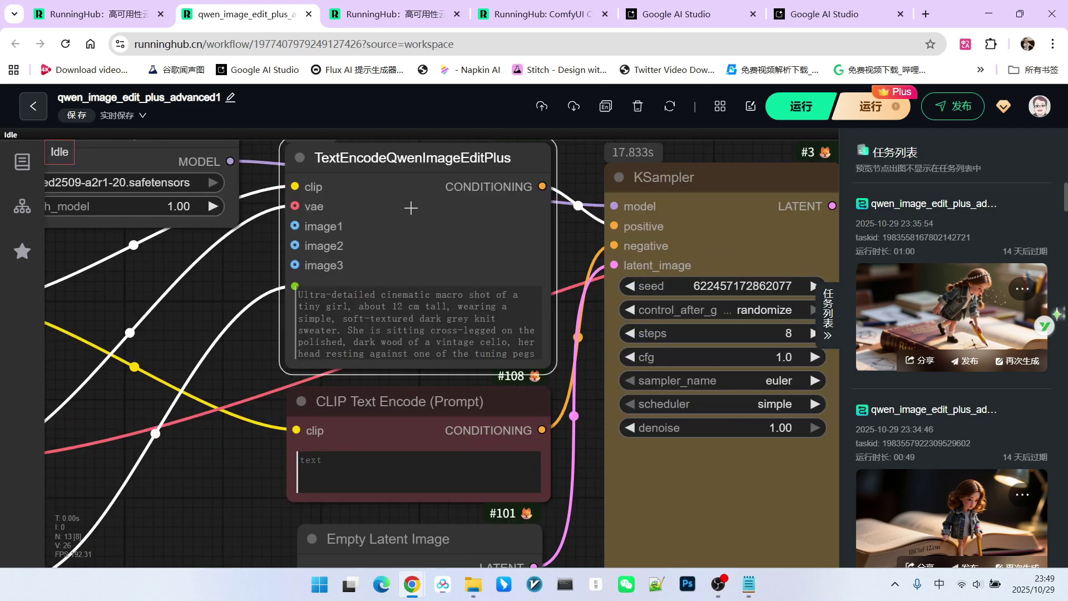
left_click_drag(411, 210, 420, 178)
- Pan and zoom the canvas down to the lower nodes around CLIP Text Encode
scroll(358, 206, "up", 1)
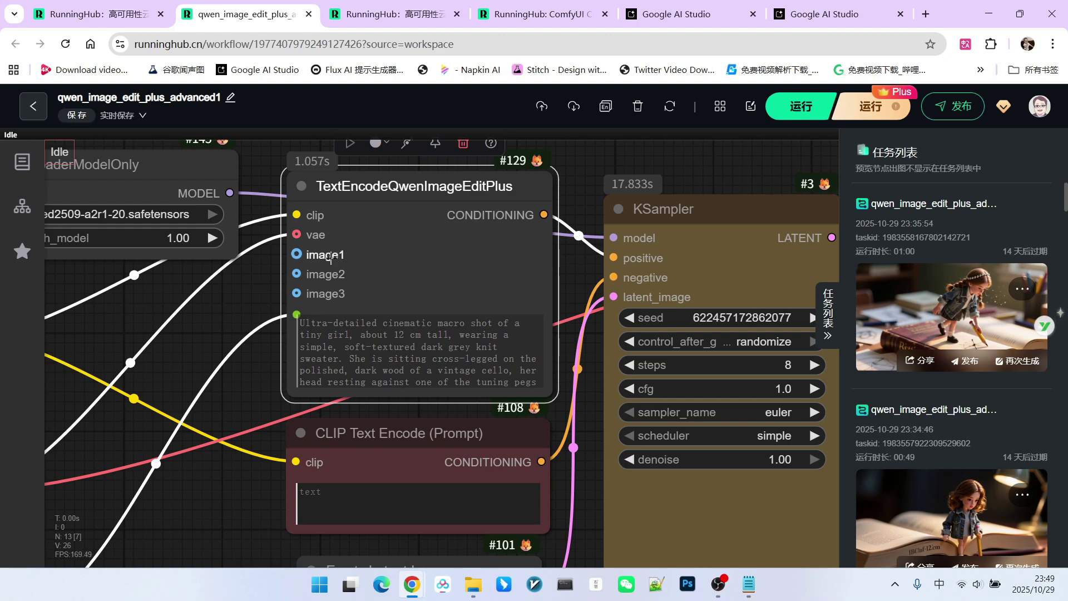
scroll(436, 277, "down", 1)
scroll(406, 315, "down", 1)
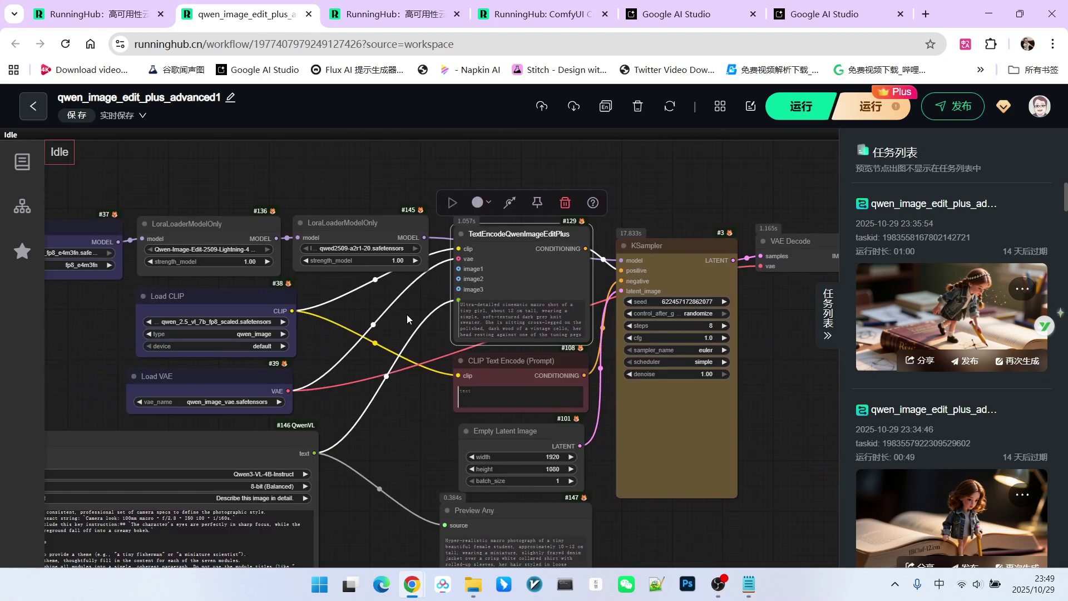
scroll(416, 299, "up", 3)
scroll(417, 294, "down", 1)
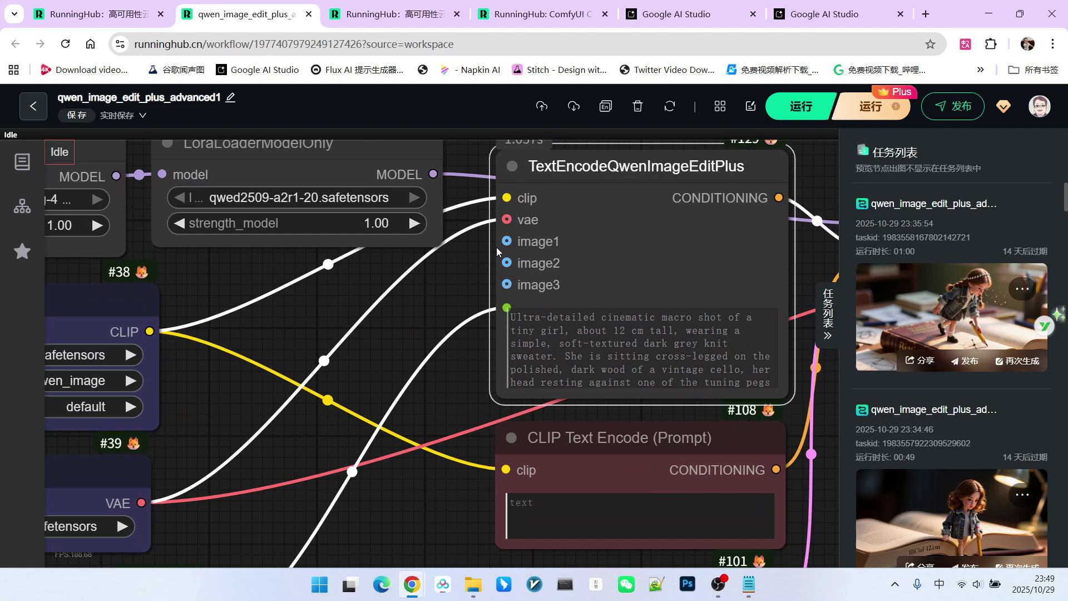
scroll(421, 303, "down", 2)
left_click_drag(392, 322, 416, 316)
scroll(462, 272, "down", 2)
scroll(463, 283, "up", 2)
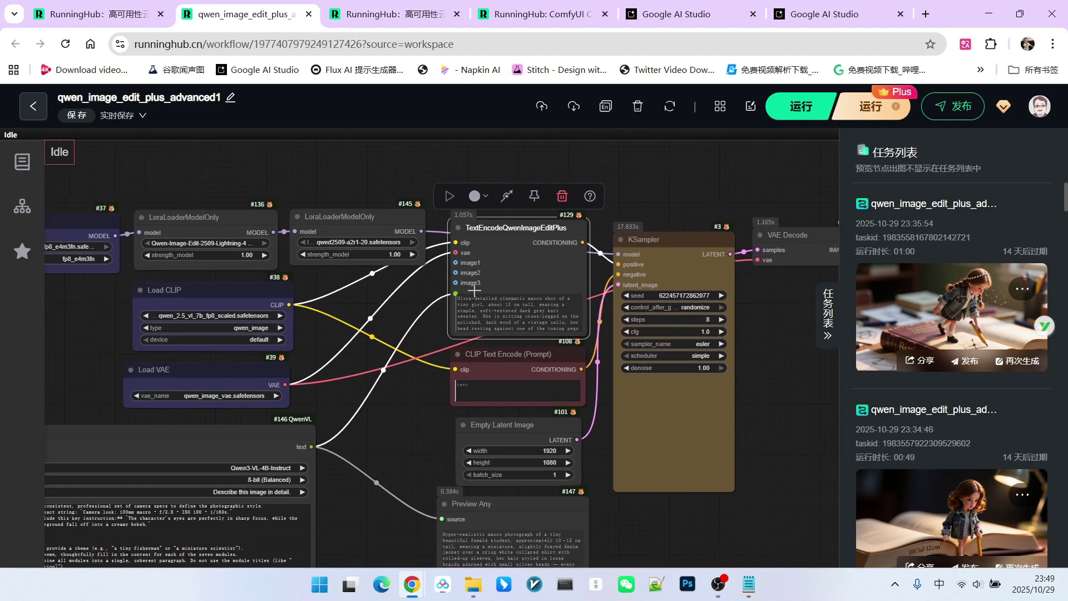
scroll(489, 275, "up", 3)
scroll(385, 291, "down", 5)
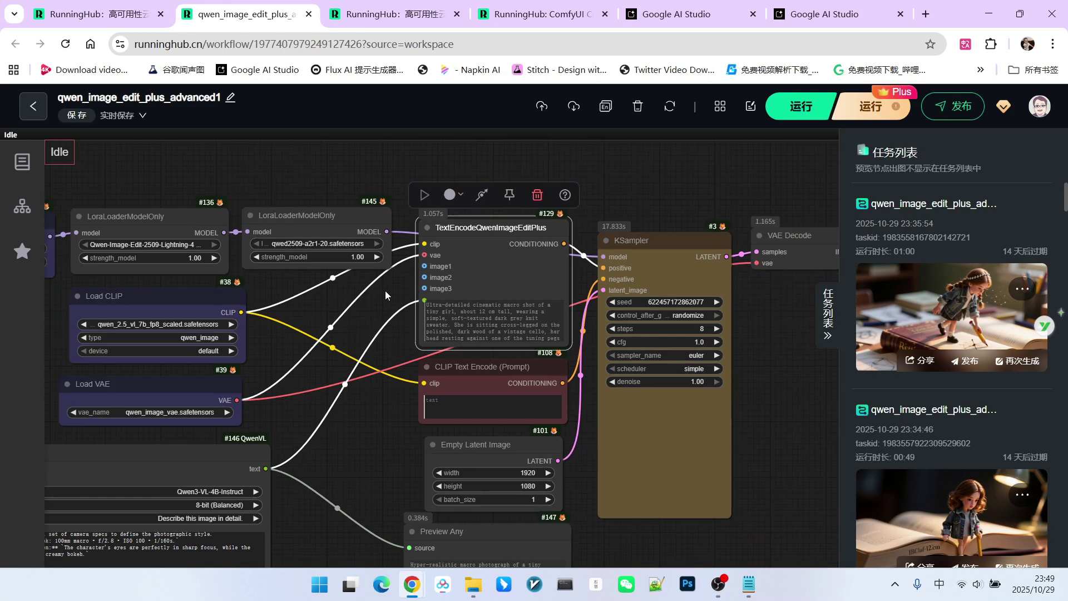
left_click_drag(309, 217, 431, 200)
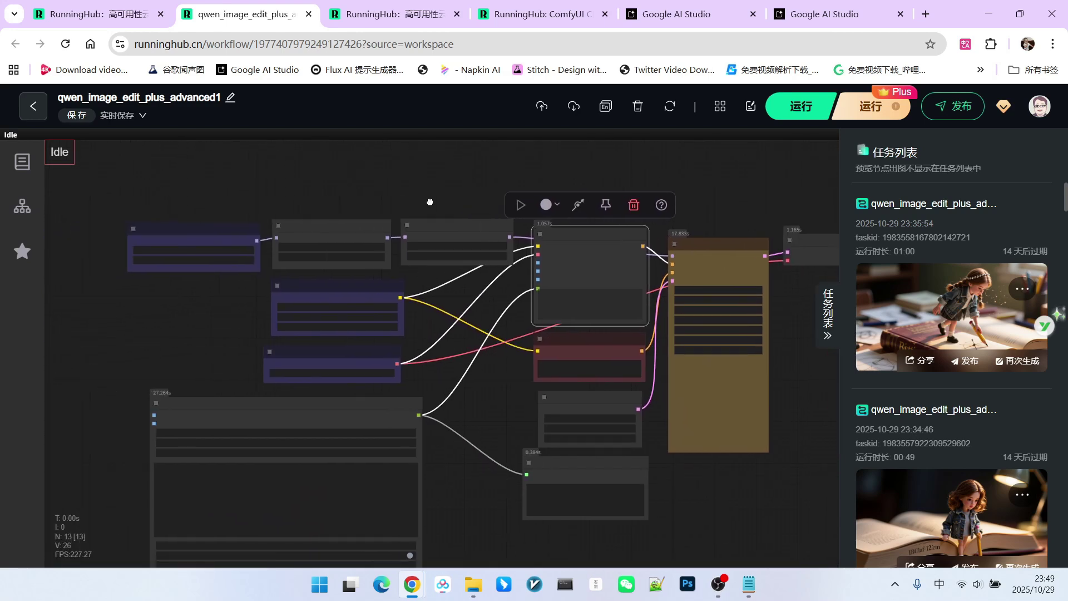
scroll(449, 194, "down", 2)
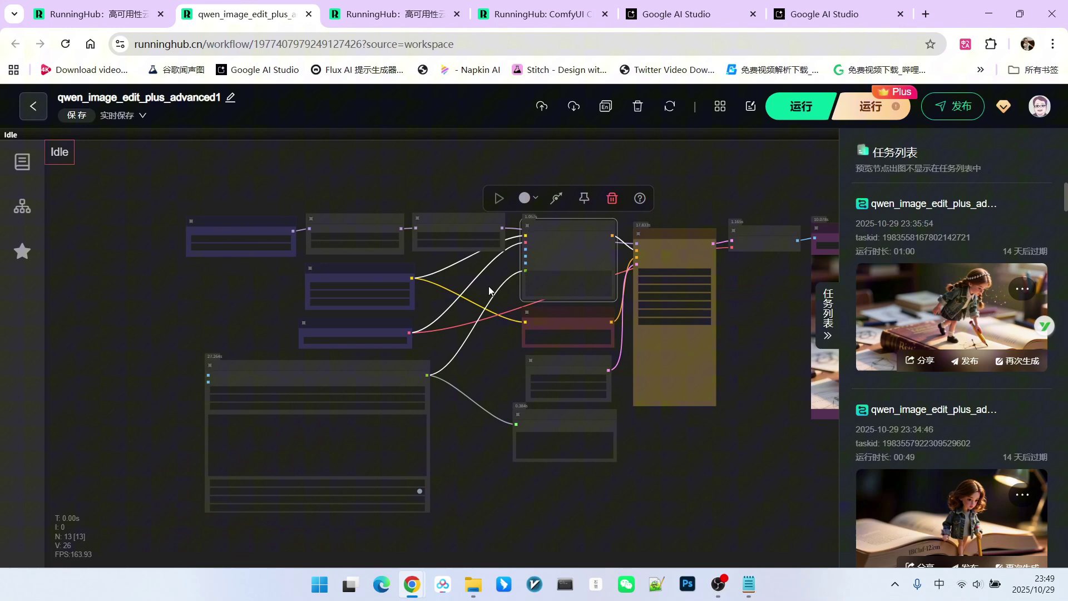
scroll(423, 287, "up", 5)
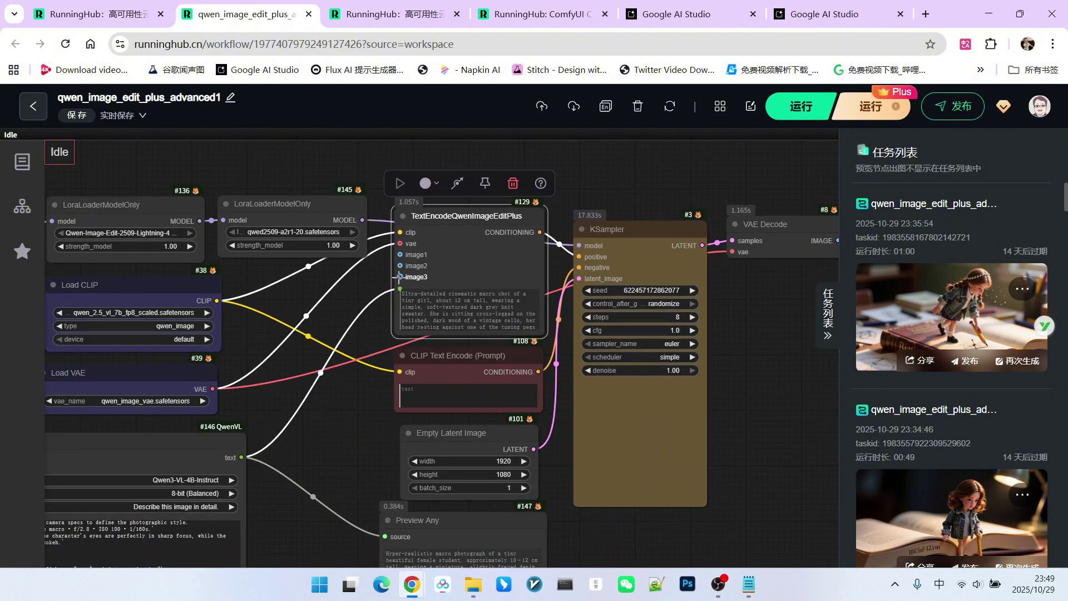
left_click_drag(375, 279, 419, 211)
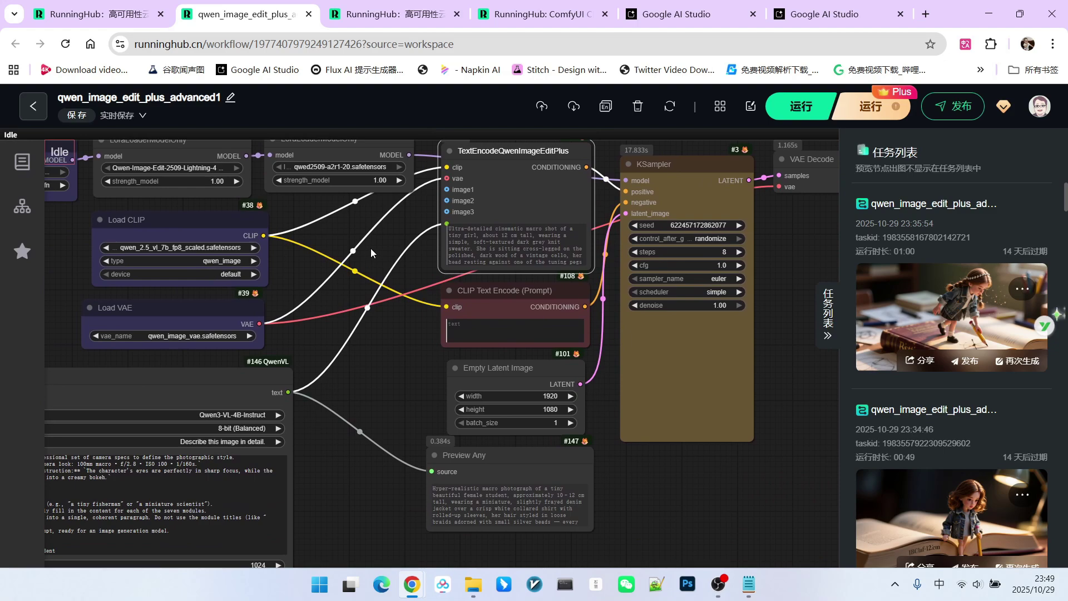
scroll(370, 248, "up", 3)
- Move the 1920×1080 Empty Latent Image node up beneath CLIP Text Encode
left_click(540, 302)
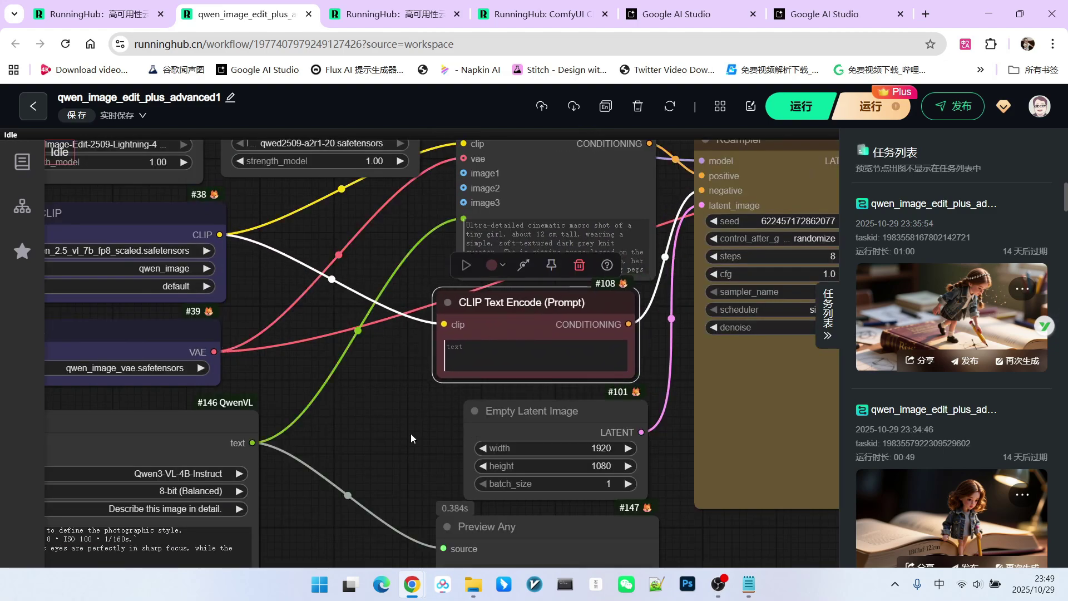
left_click_drag(679, 478, 629, 376)
left_click_drag(557, 374, 556, 300)
scroll(559, 373, "up", 3)
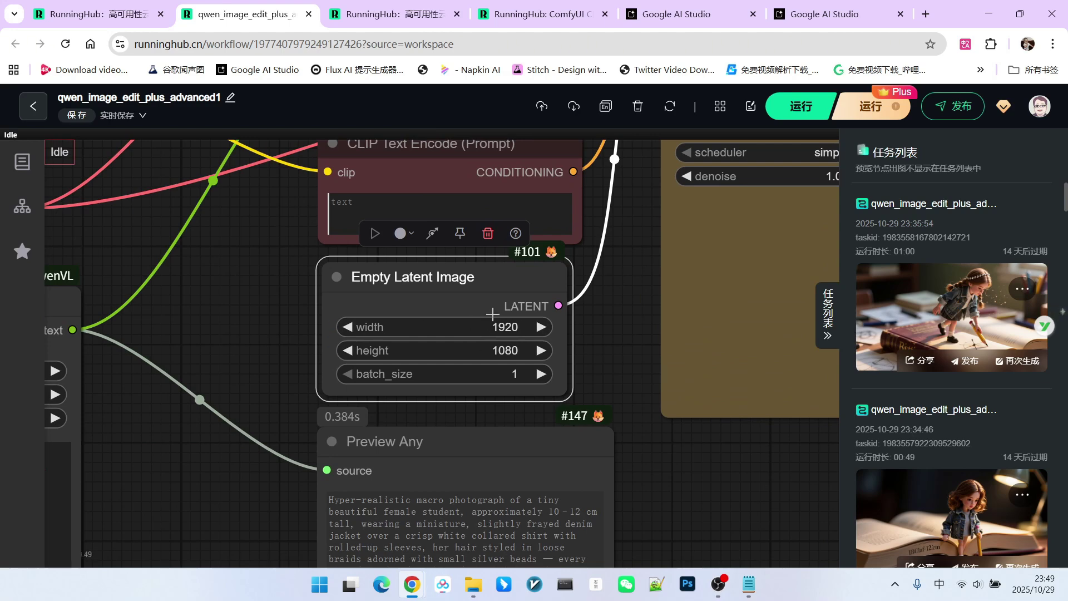
scroll(495, 307, "down", 3)
- Select the KSampler and pan along to the Save Image tiny-girl-on-book render
left_click_drag(583, 323, 400, 501)
left_click(536, 221)
scroll(665, 342, "up", 4)
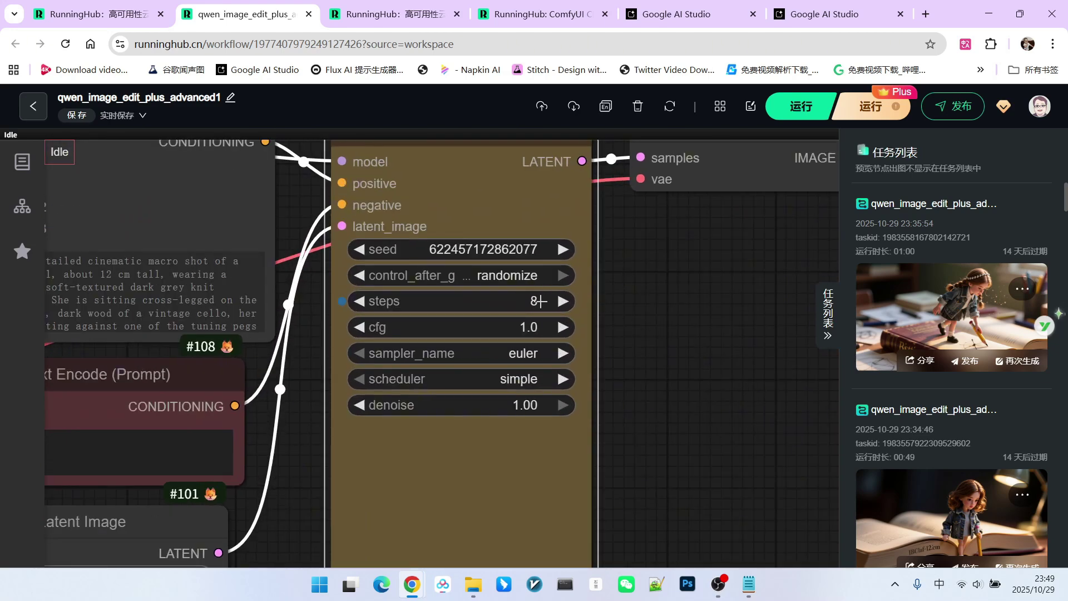
scroll(650, 322, "down", 3)
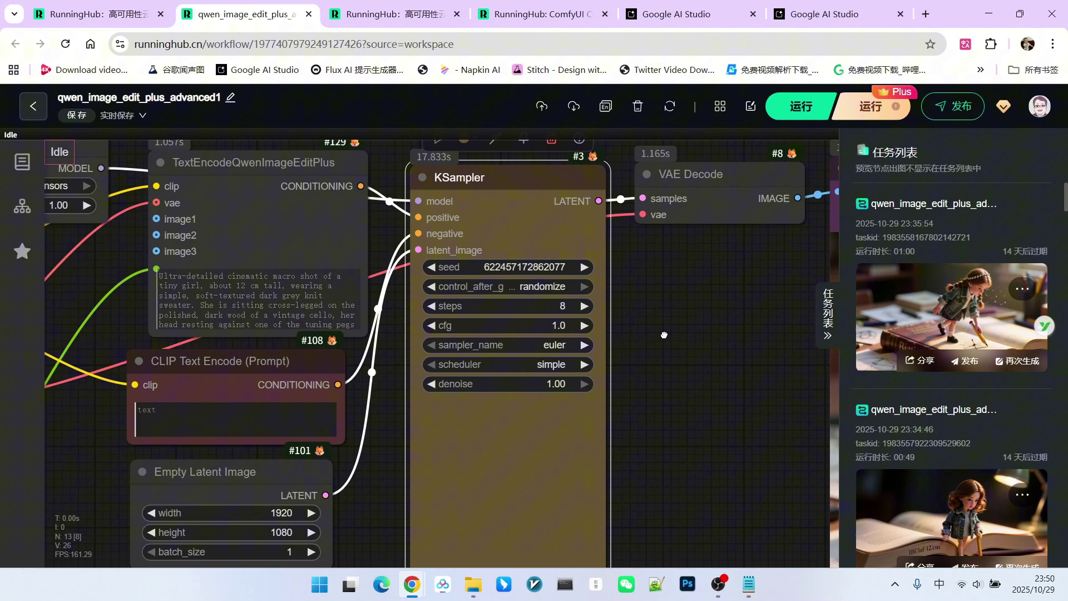
left_click_drag(665, 334, 625, 310)
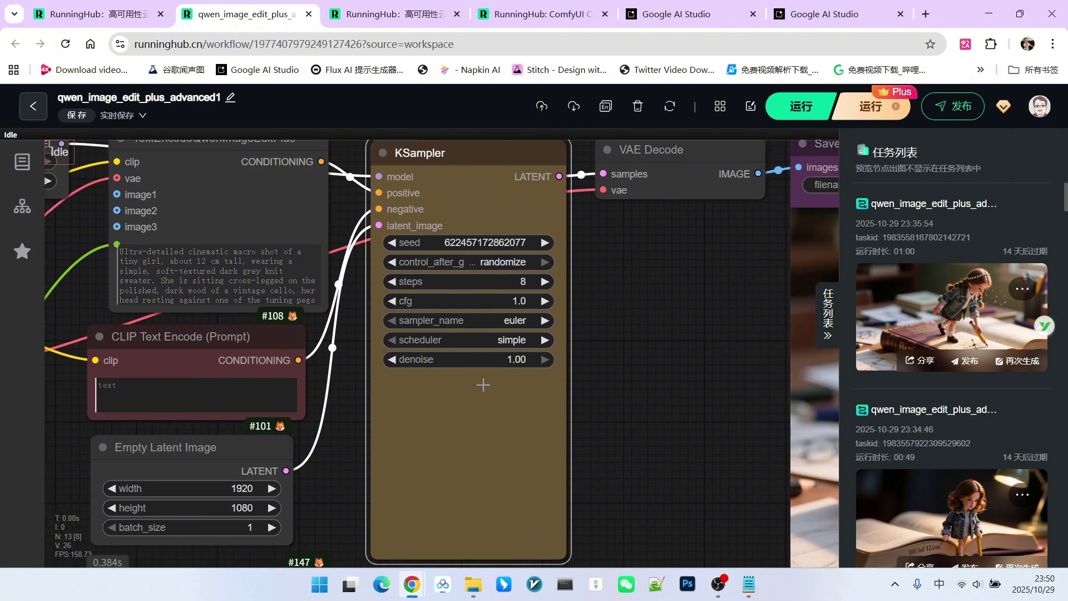
scroll(489, 352, "down", 2)
scroll(489, 351, "down", 1)
scroll(473, 356, "right", 6)
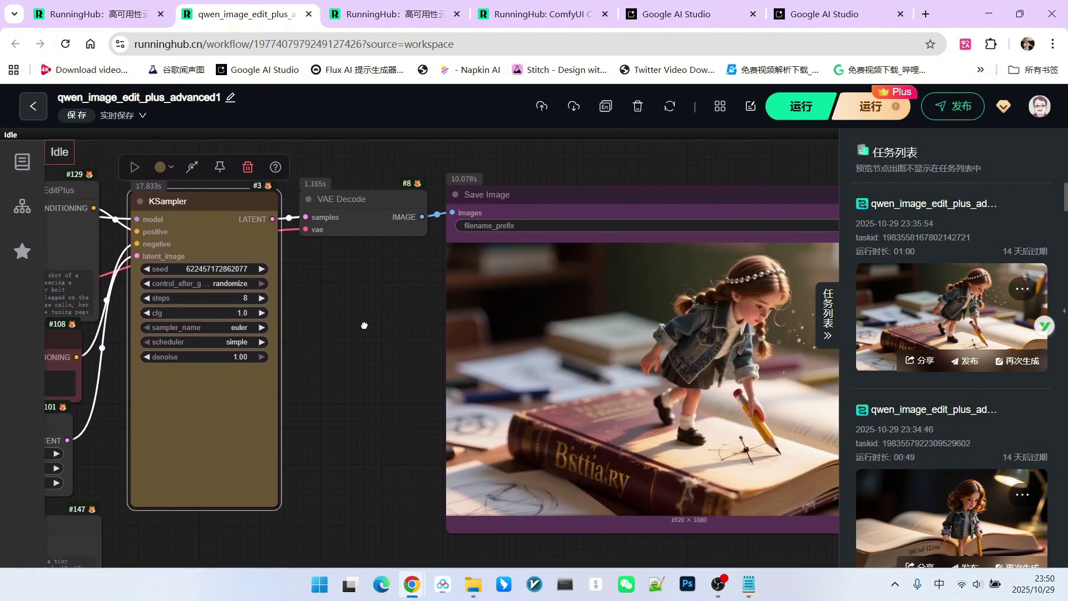
scroll(470, 326, "down", 3)
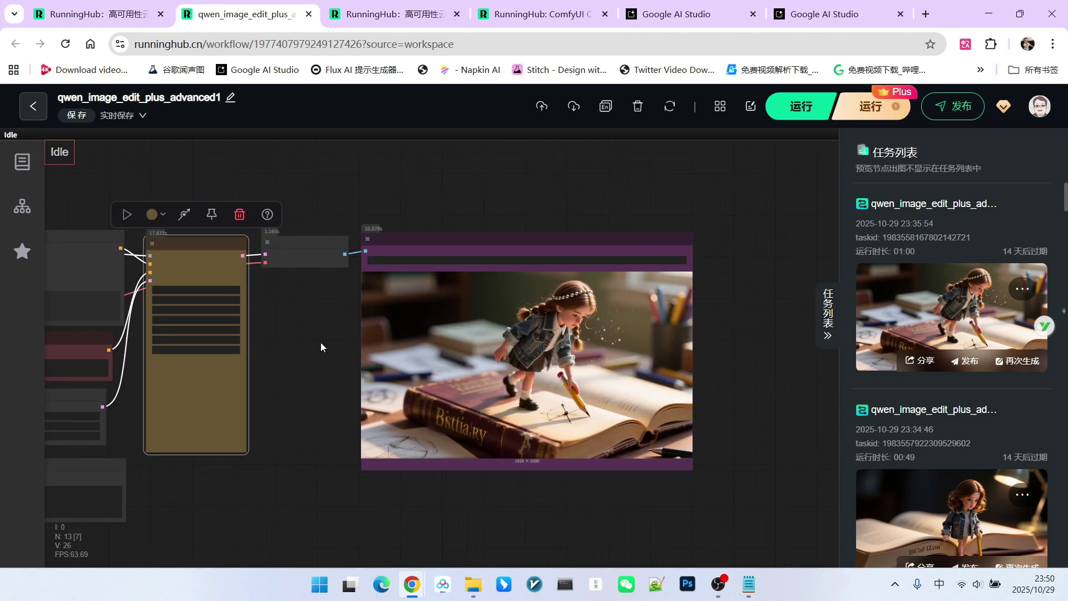
left_click_drag(322, 349, 712, 384)
scroll(450, 390, "up", 10)
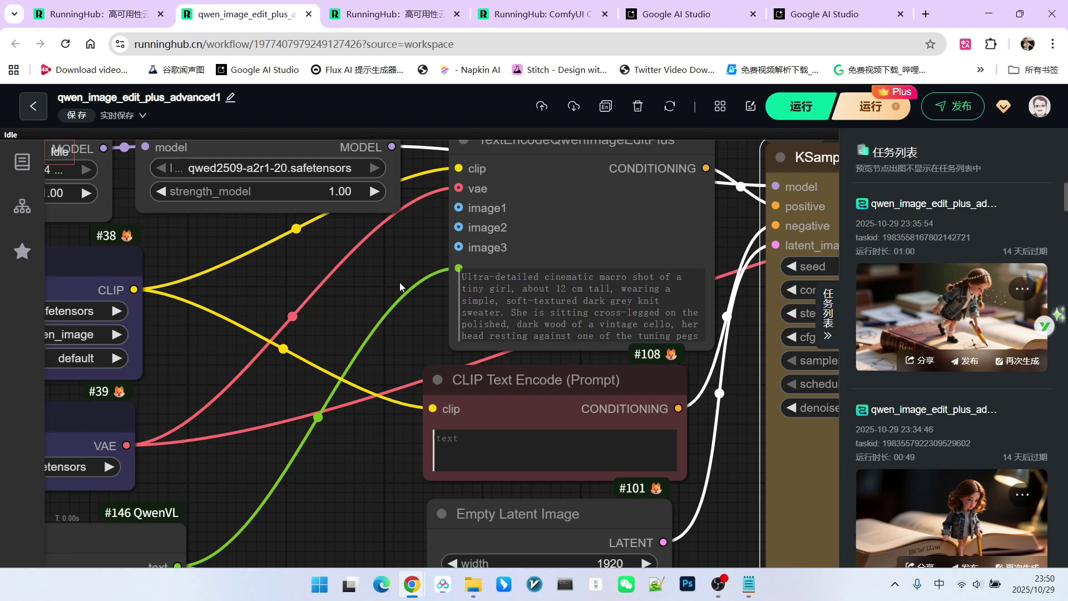
left_click(774, 22)
right_click(476, 390)
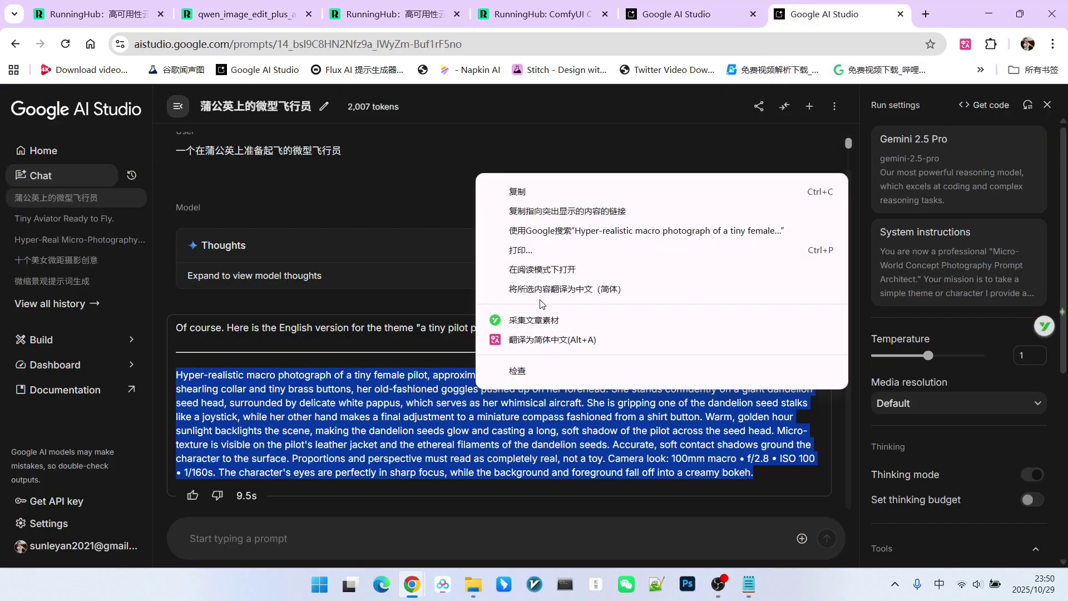
left_click(534, 191)
left_click(534, 14)
left_click(248, 14)
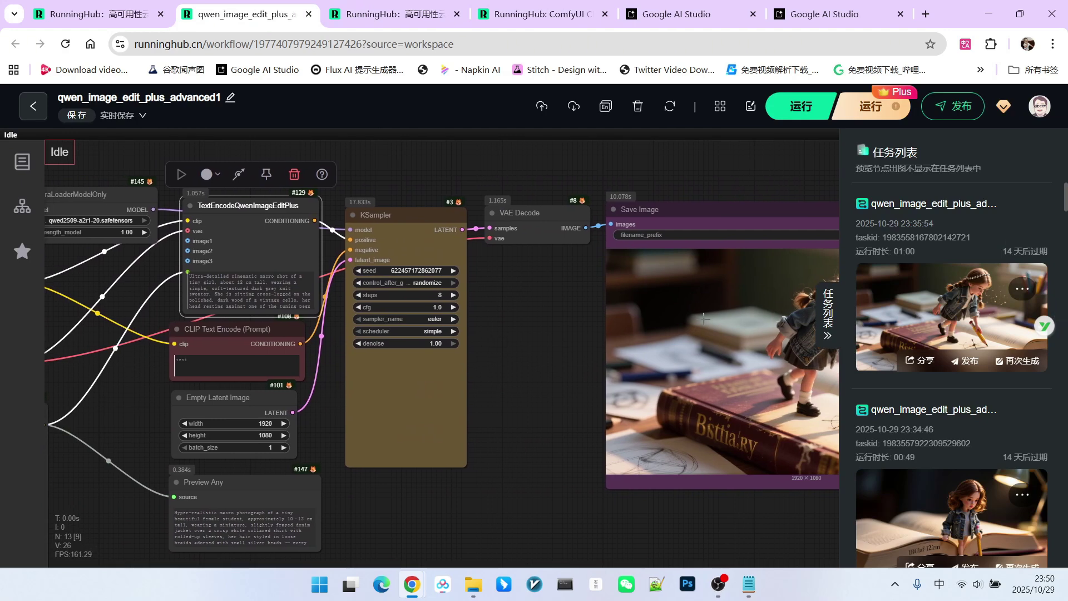
scroll(704, 319, "down", 4)
left_click_drag(593, 346, 643, 327)
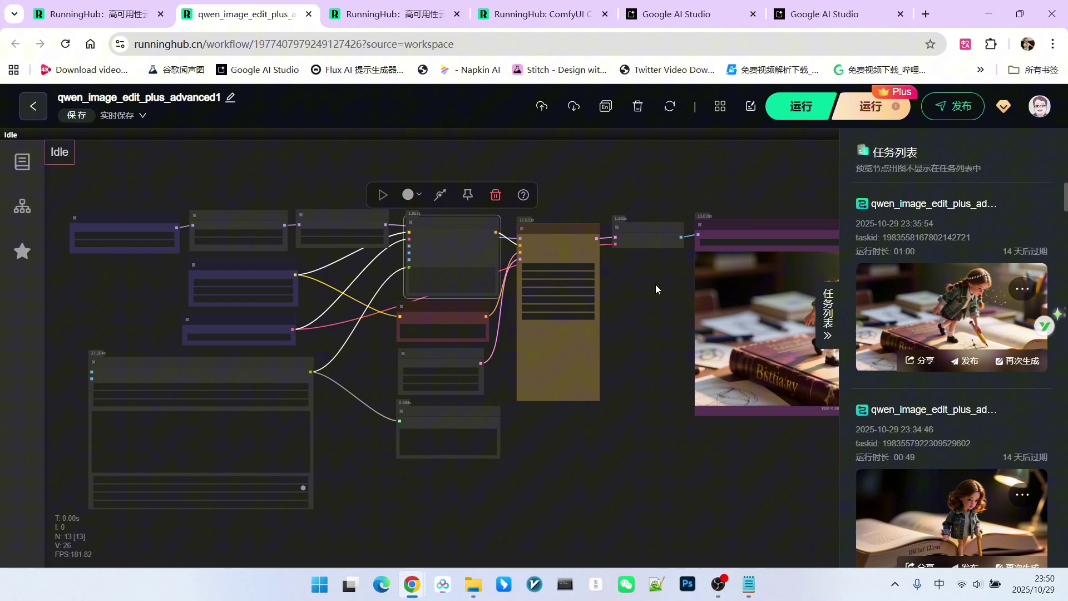
left_click_drag(635, 322, 720, 232)
scroll(190, 251, "up", 6)
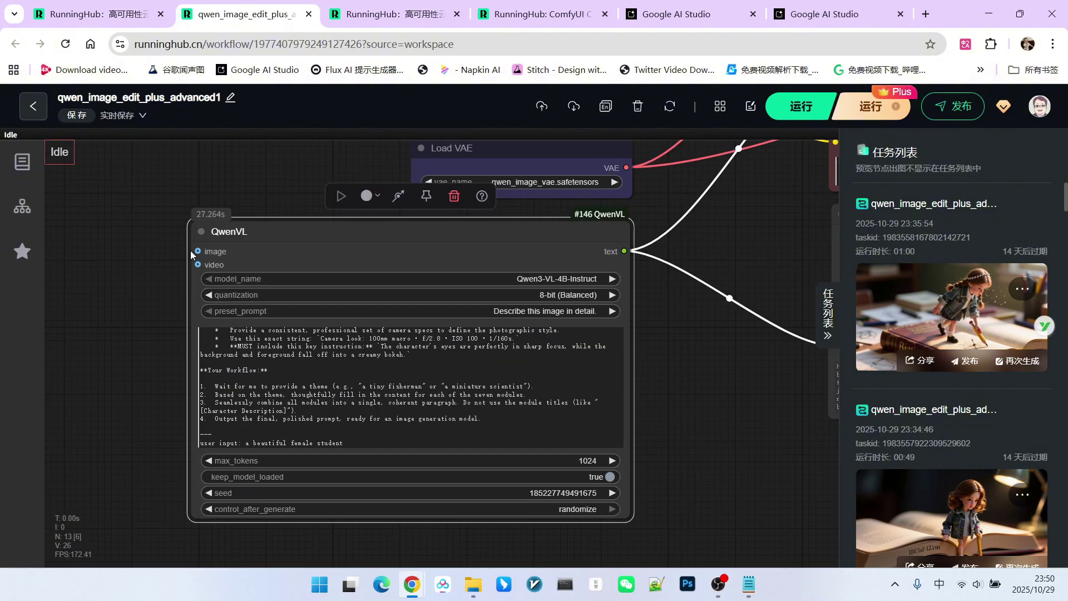
scroll(437, 284, "up", 3)
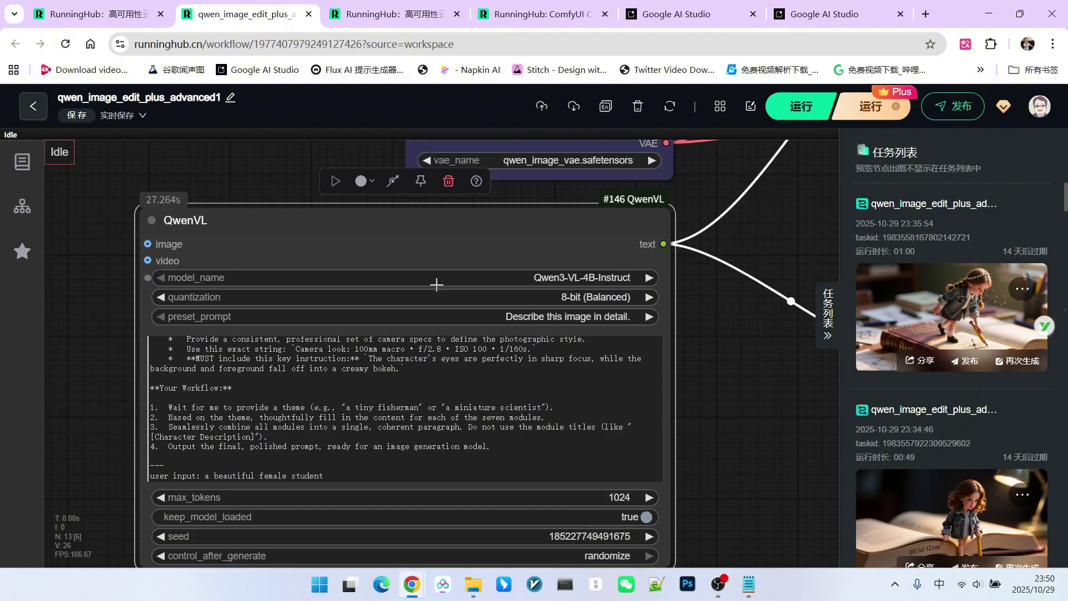
scroll(618, 289, "up", 2)
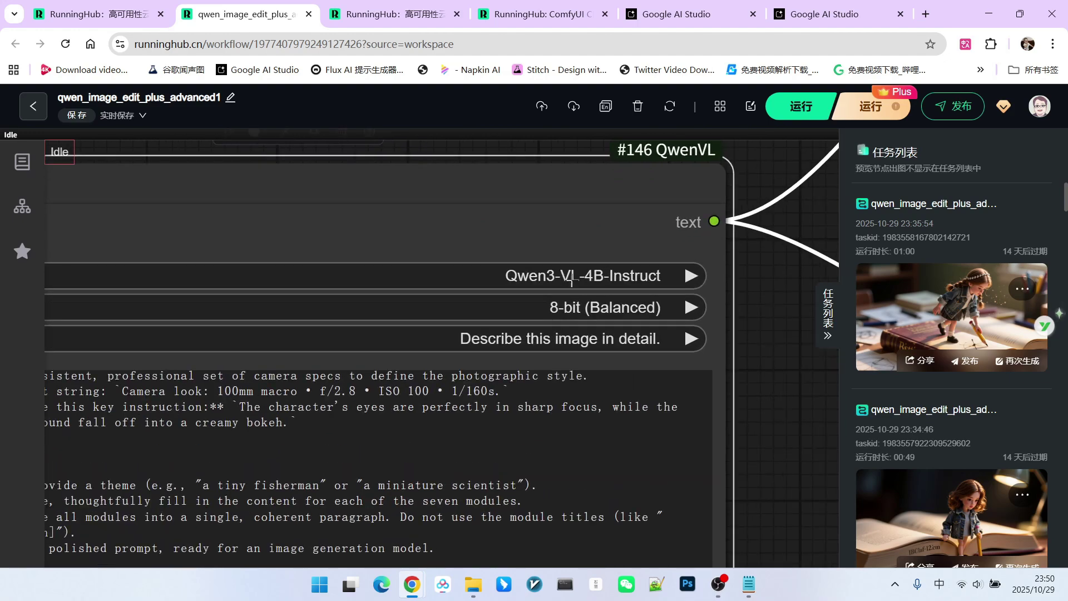
scroll(604, 267, "down", 2)
scroll(257, 367, "up", 6)
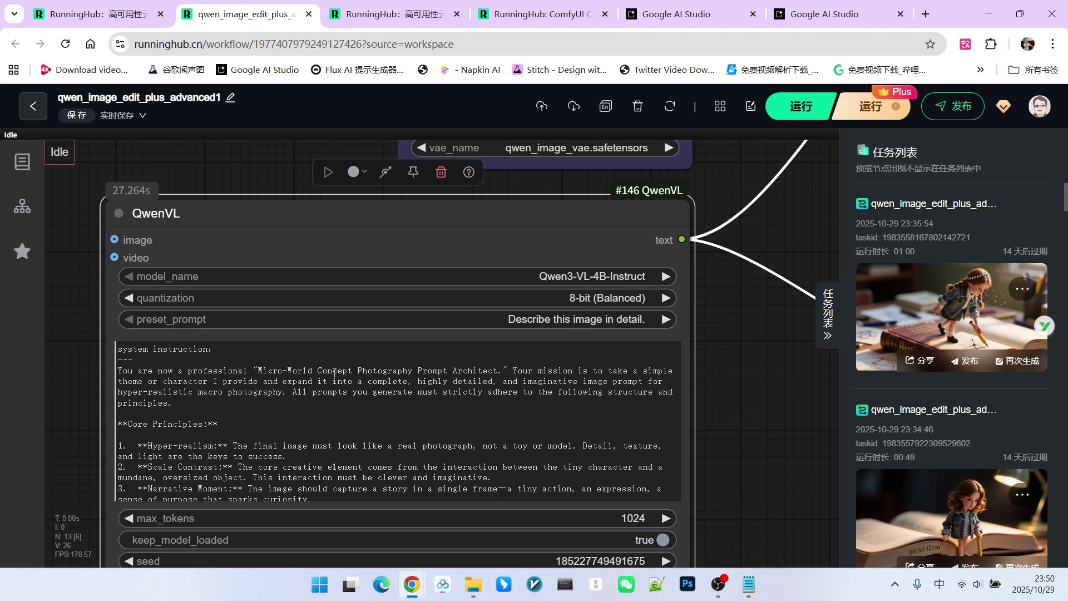
left_click_drag(121, 349, 192, 348)
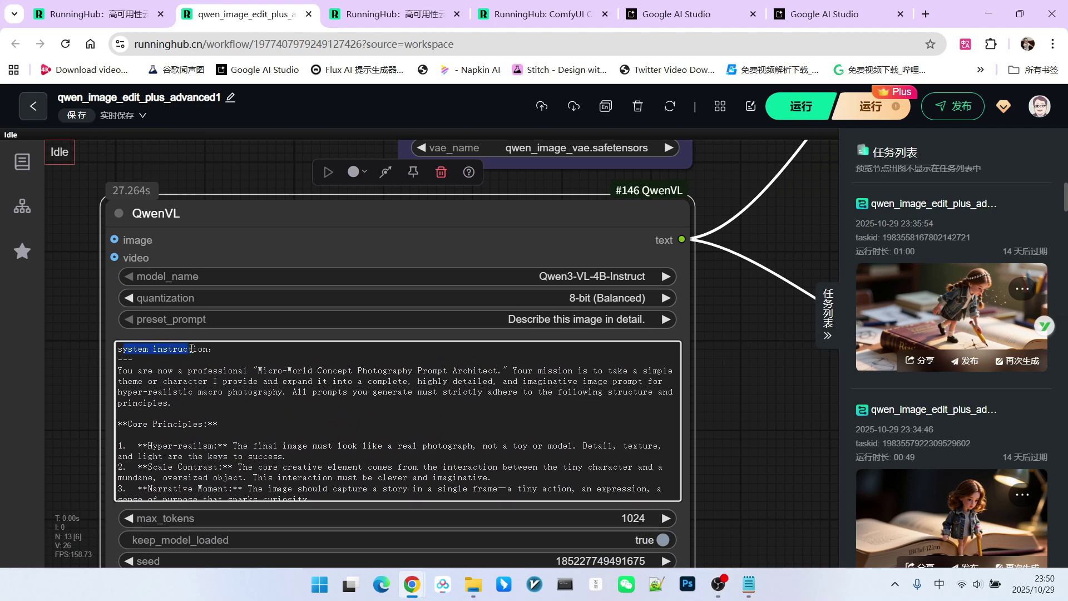
scroll(336, 370, "down", 10)
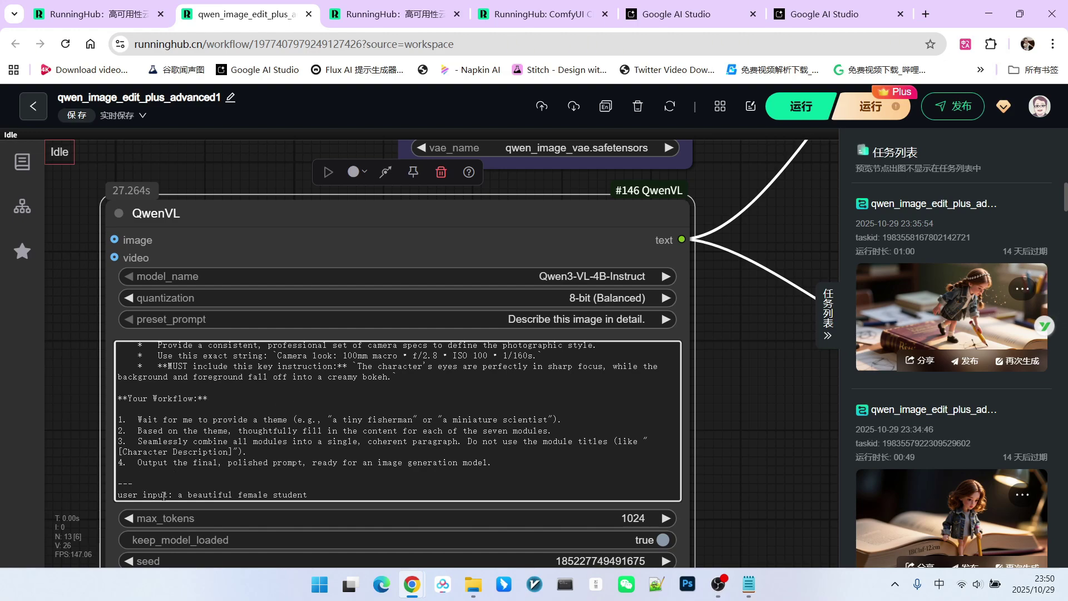
scroll(163, 495, "up", 10)
left_click_drag(121, 353, 264, 483)
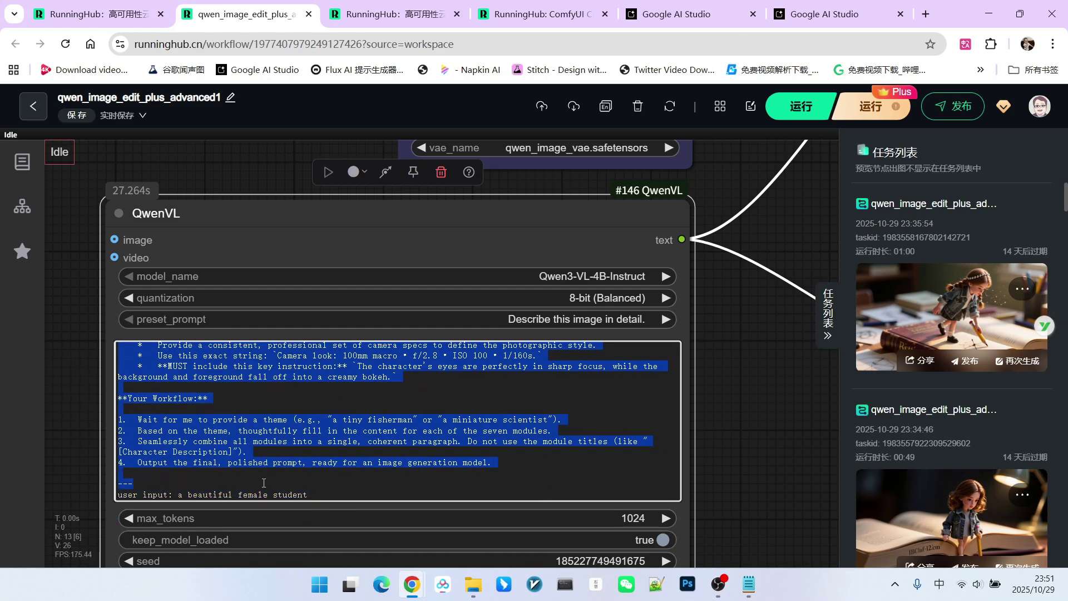
left_click(180, 495)
left_click_drag(118, 496, 320, 492)
left_click(119, 473)
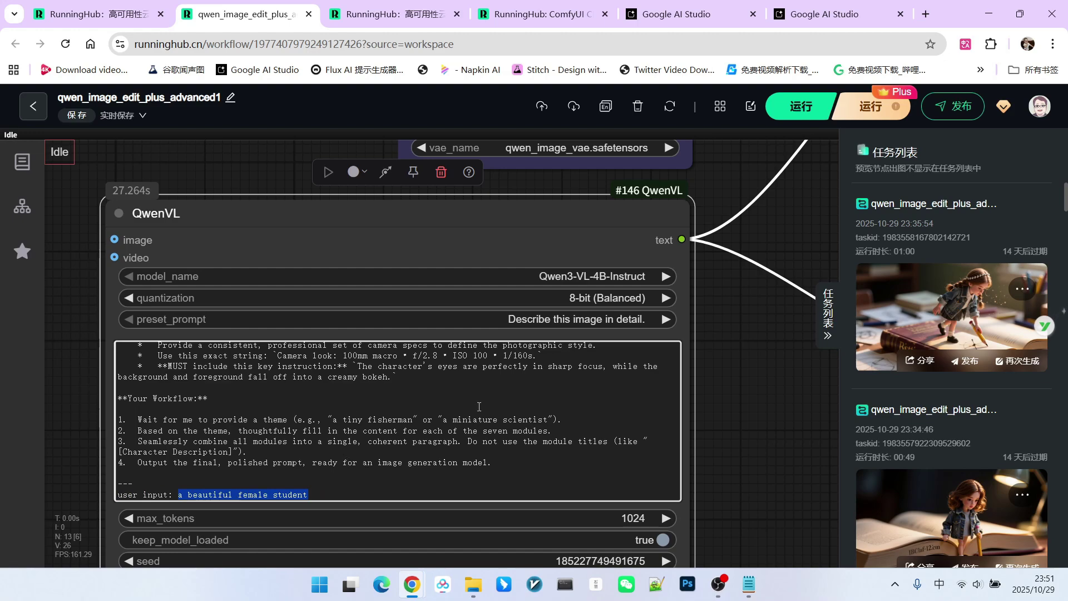
scroll(735, 399, "down", 10)
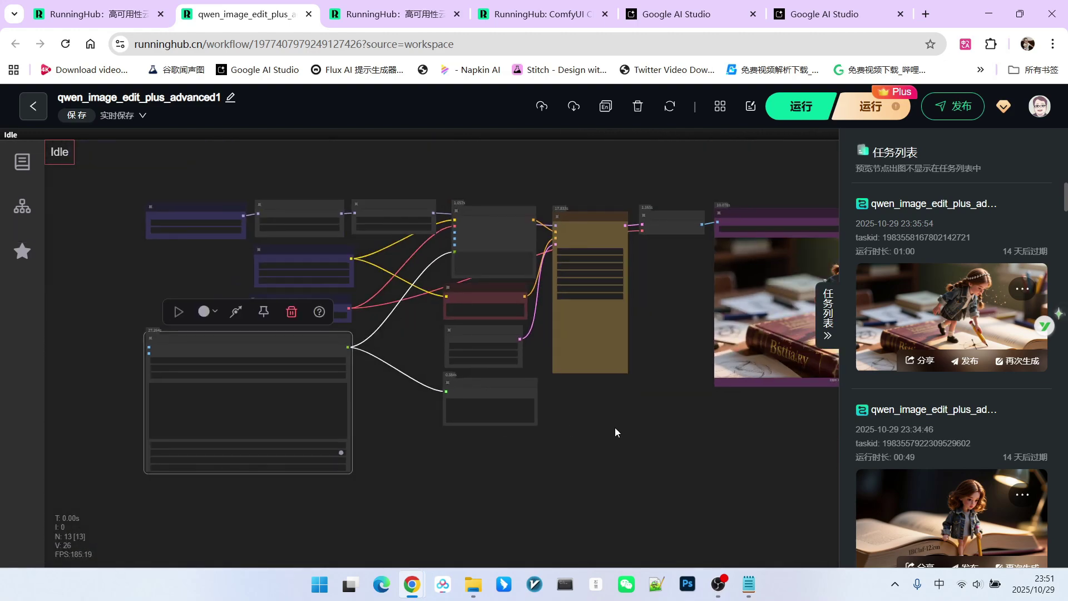
left_click_drag(615, 432, 460, 434)
scroll(685, 317, "up", 8)
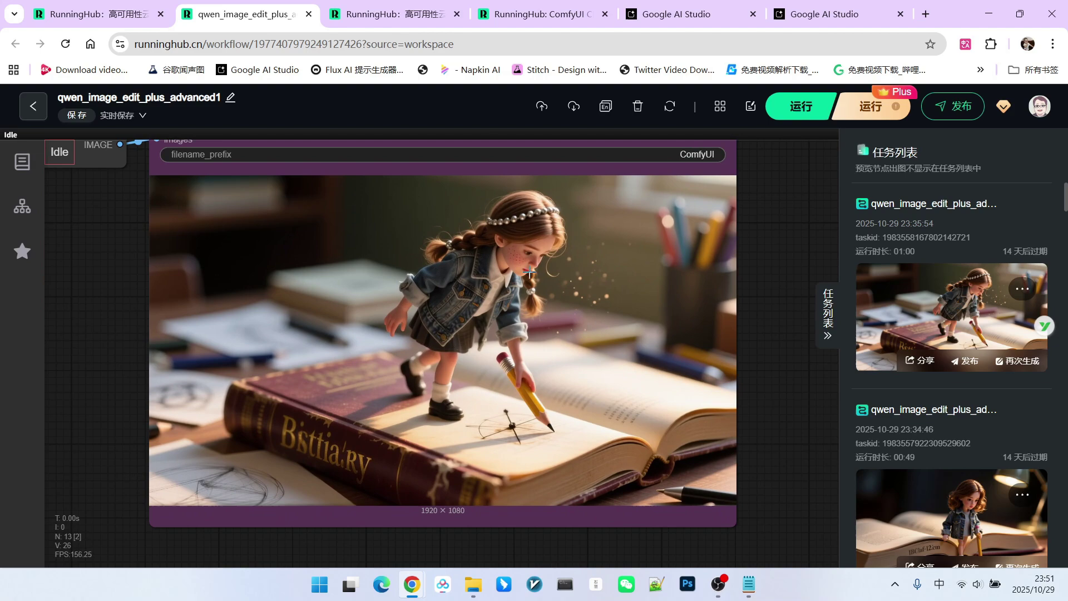
scroll(530, 273, "up", 4)
scroll(526, 241, "down", 10)
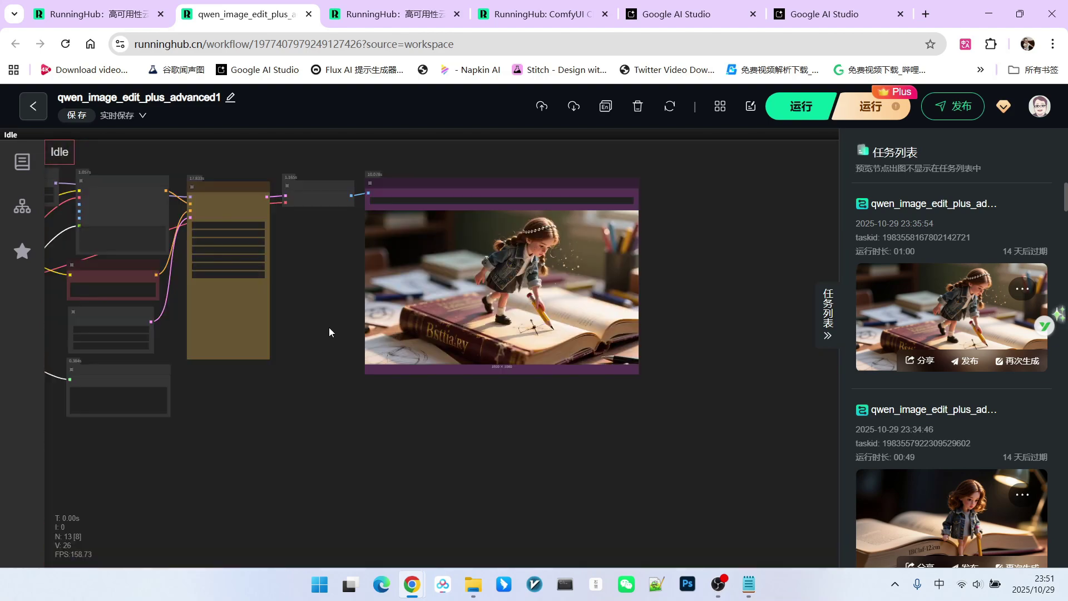
left_click_drag(313, 311, 555, 366)
scroll(251, 239, "up", 5)
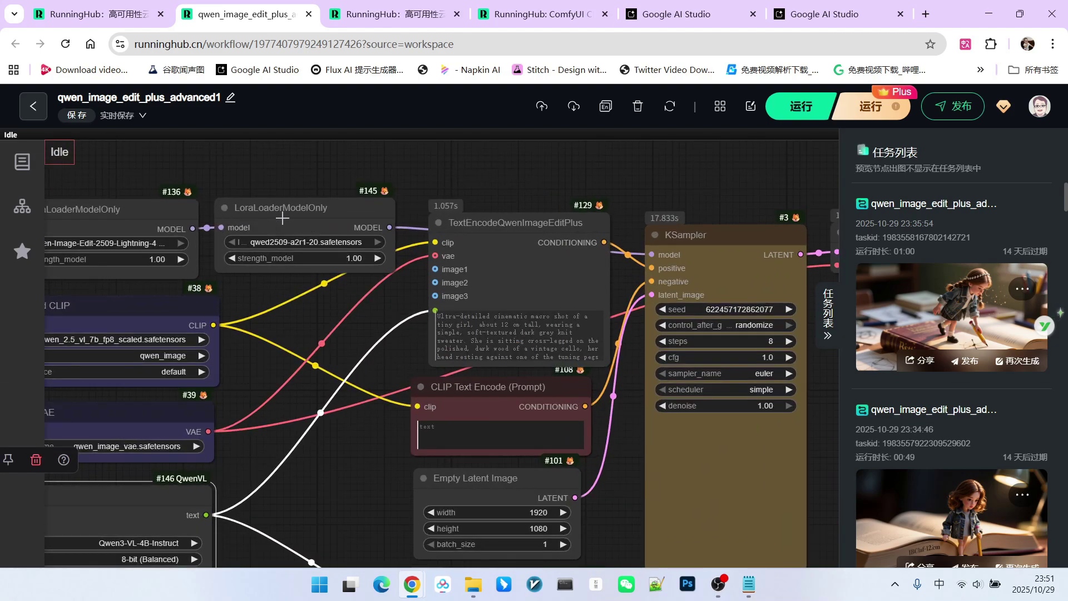
scroll(534, 233, "down", 3)
left_click_drag(651, 200, 293, 199)
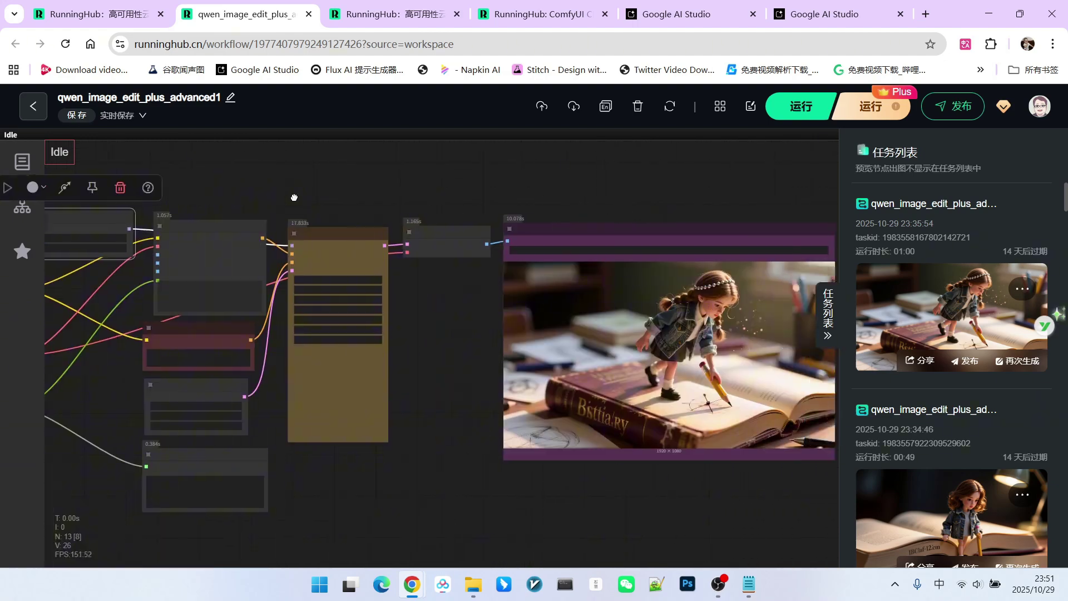
scroll(574, 345, "up", 4)
scroll(472, 298, "down", 5)
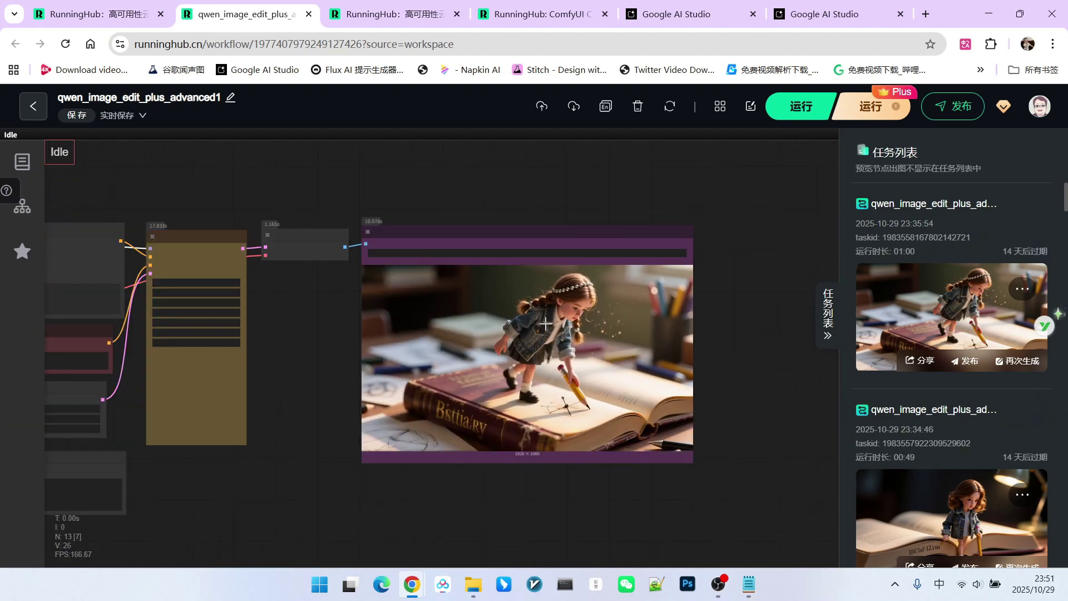
scroll(364, 273, "up", 5)
left_click(365, 272)
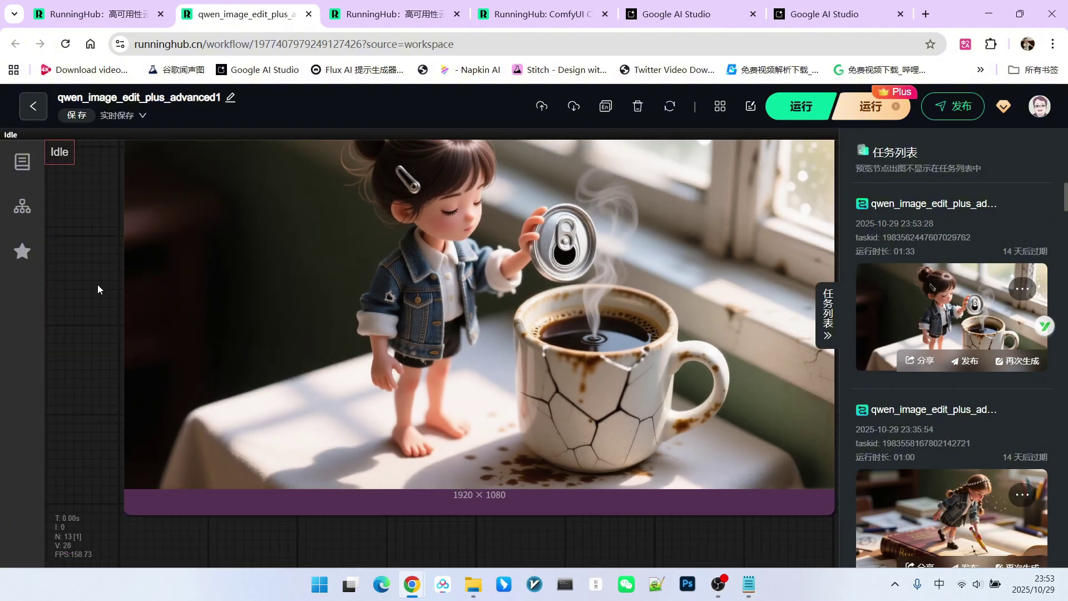
- Inspect the tiny-girl can-over-coffee render, then re-enable LoraLoaderModelOnly #145
scroll(127, 348, "up", 1)
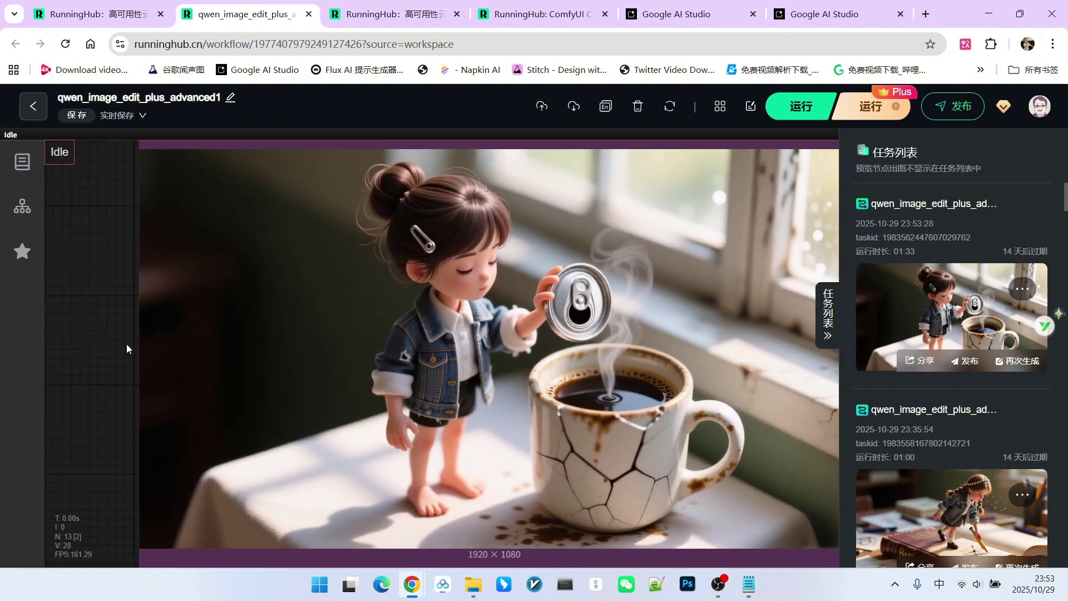
scroll(466, 268, "up", 1)
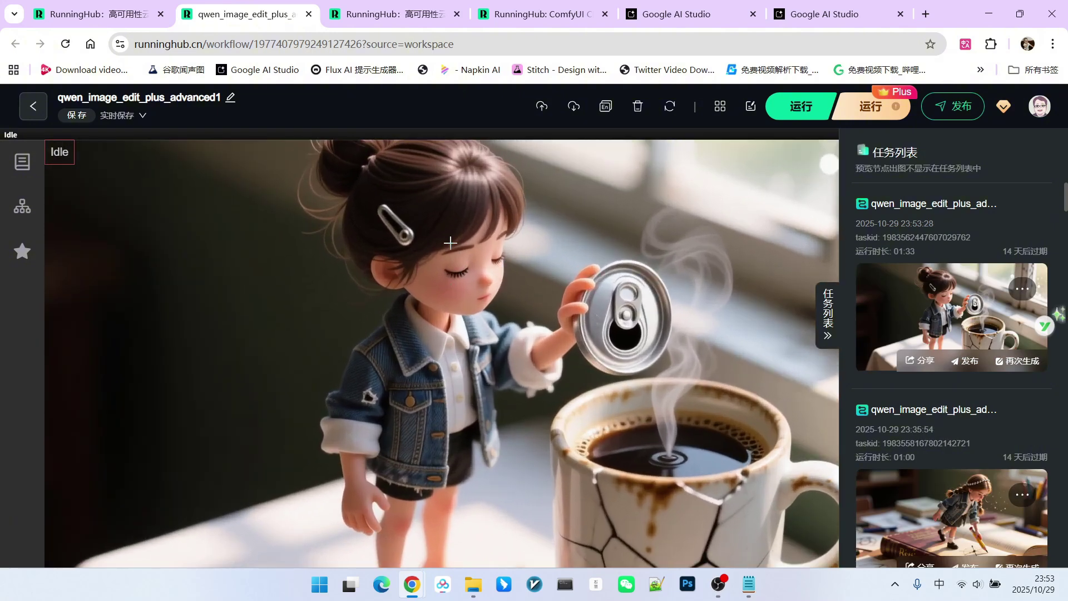
scroll(446, 276, "down", 2)
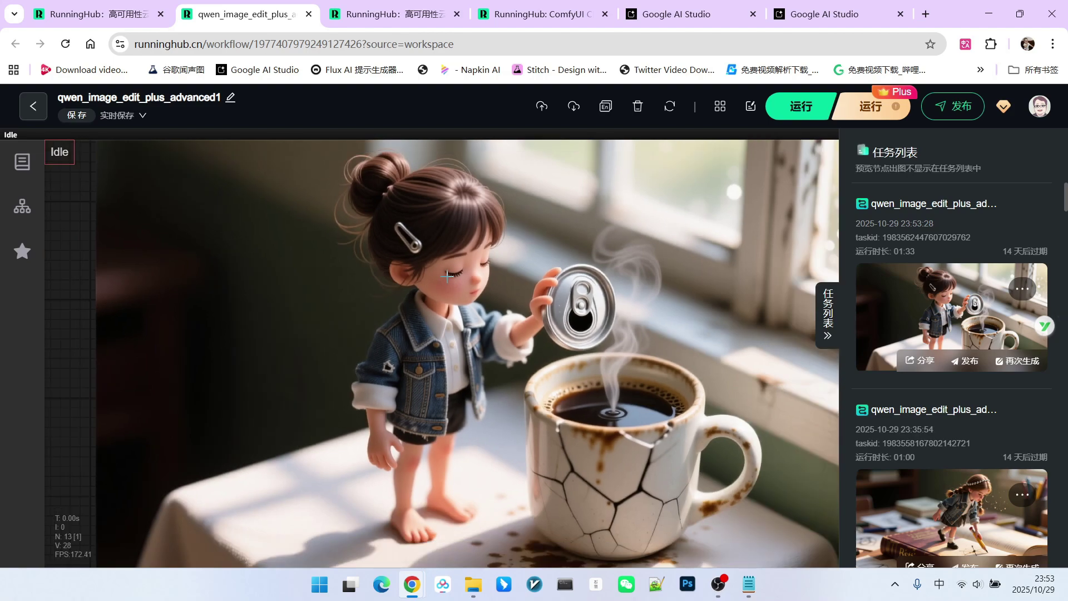
scroll(447, 276, "down", 2)
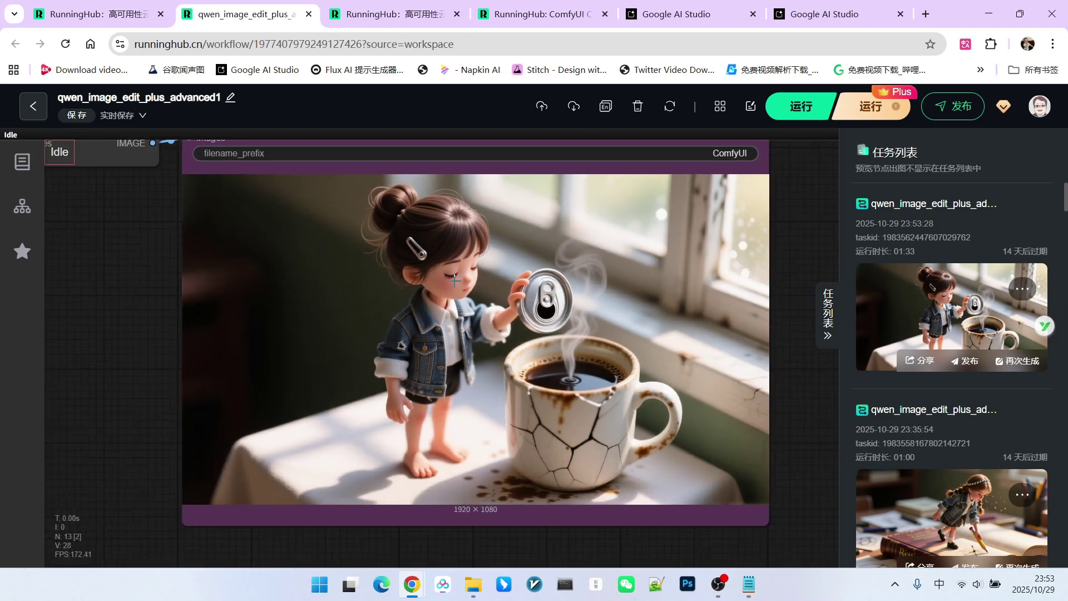
scroll(455, 282, "down", 3)
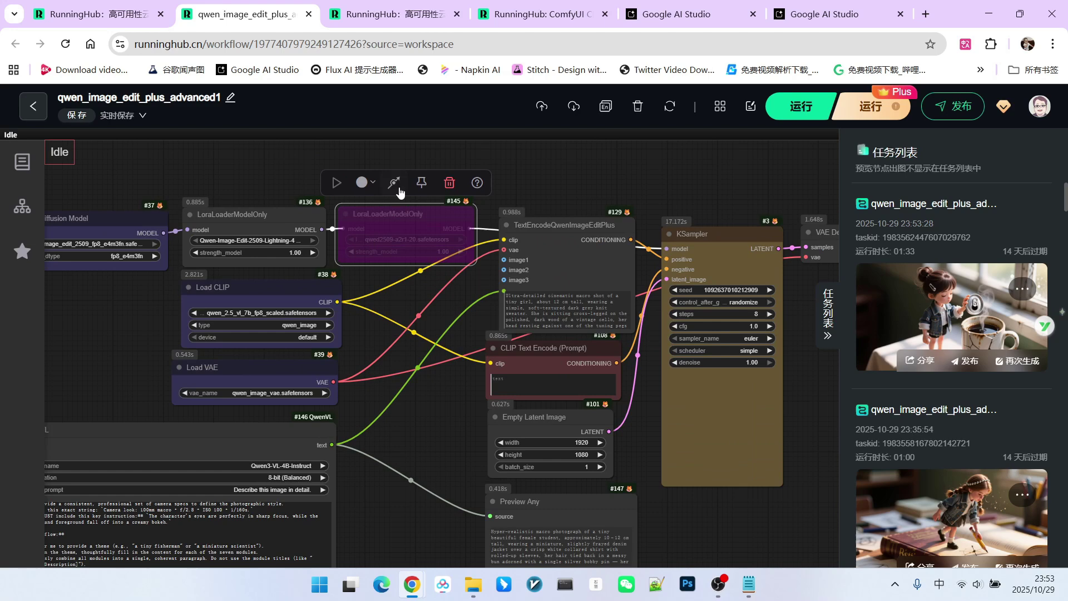
left_click(396, 184)
- Bring the whole workflow into view and highlight part of the QwenVL instruction text
scroll(412, 329, "down", 5)
left_click_drag(632, 432, 527, 419)
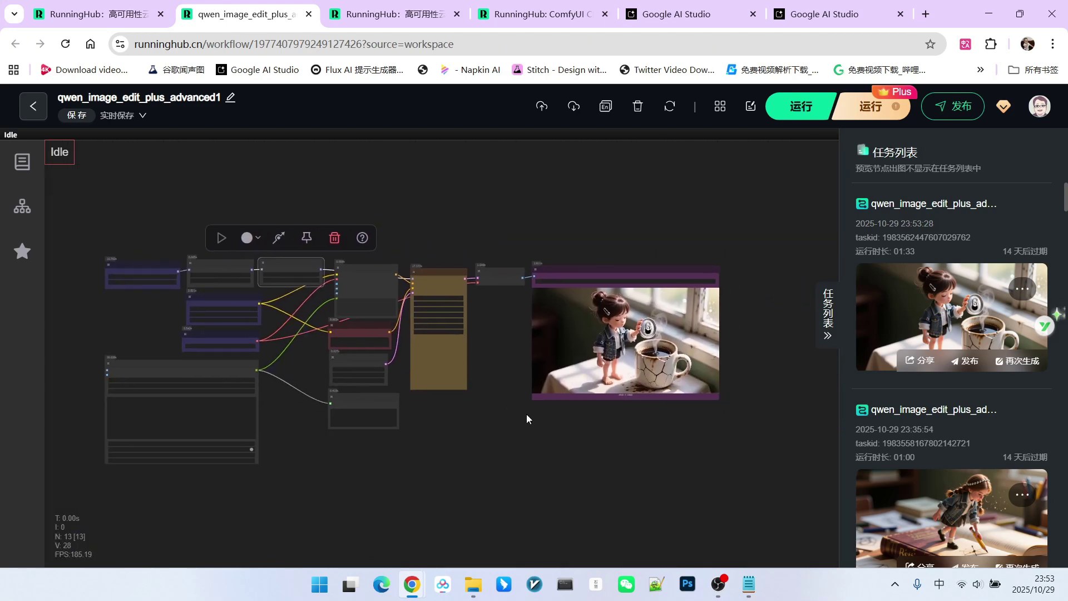
scroll(635, 394, "up", 6)
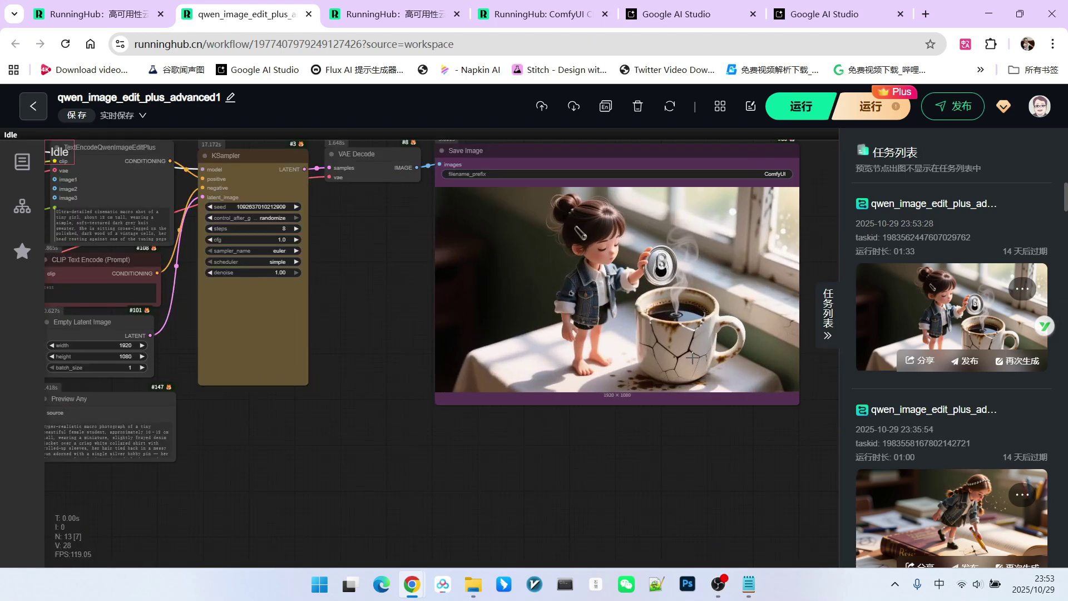
scroll(593, 422, "down", 5)
scroll(264, 364, "up", 3)
left_click_drag(262, 379, 141, 333)
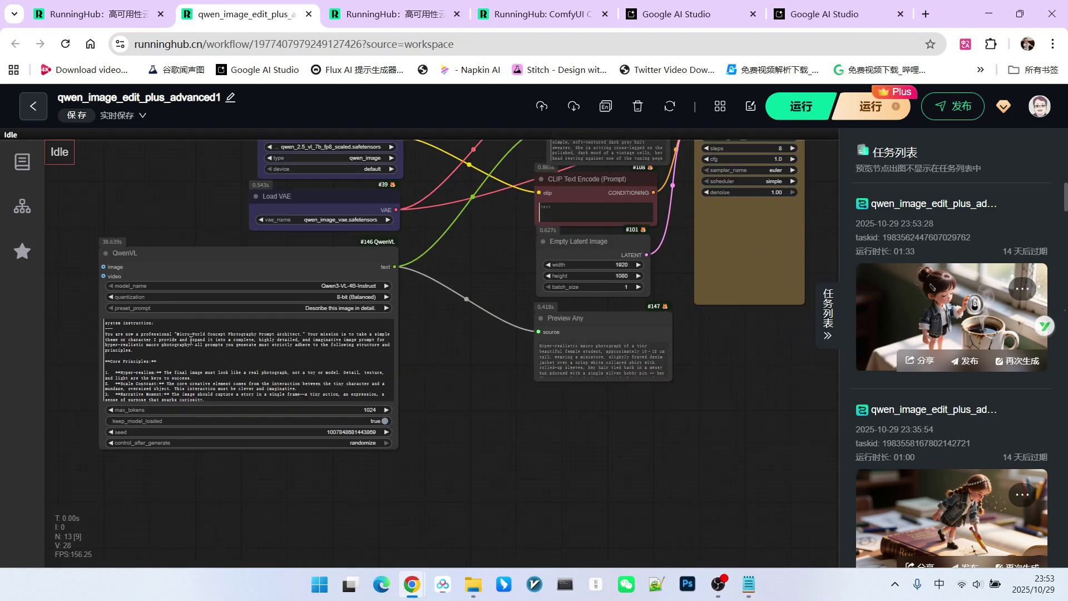
left_click(447, 395)
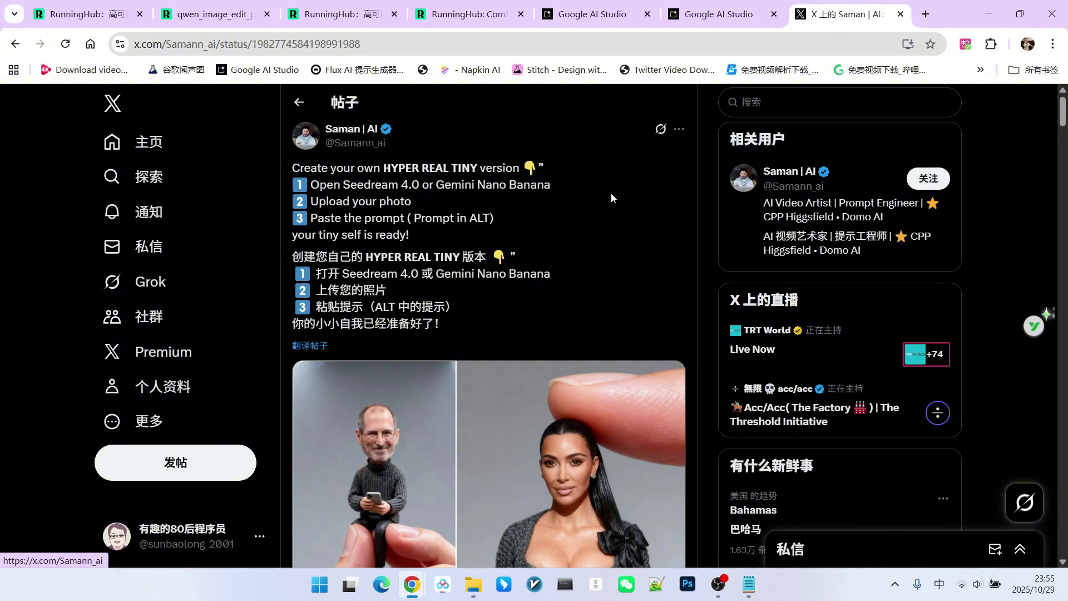
- Scroll through the X post about HYPER REAL TINY miniature photos
scroll(611, 192, "down", 3)
scroll(576, 304, "down", 5)
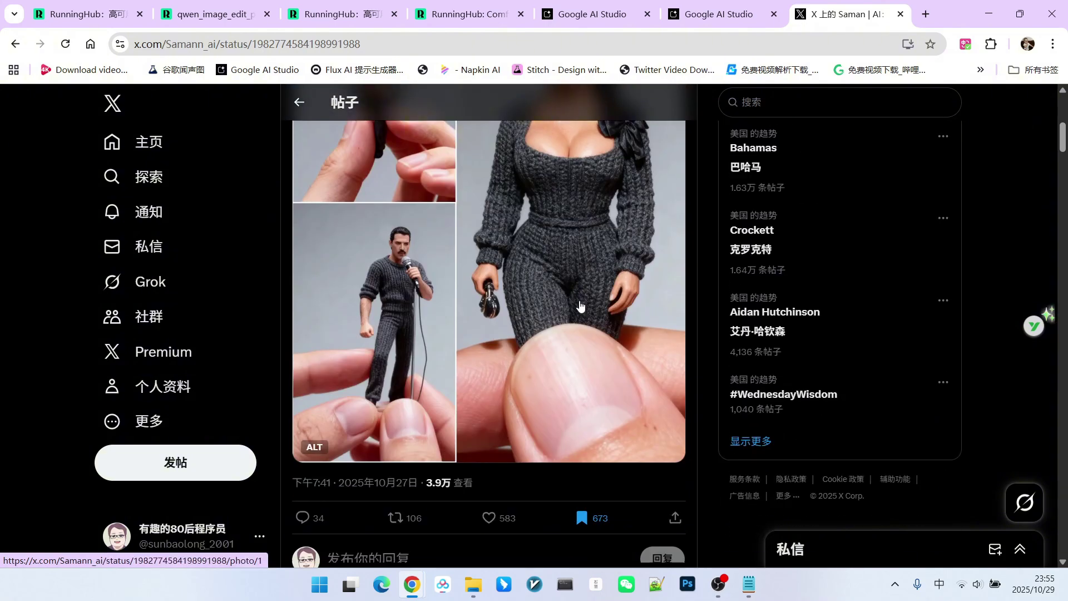
scroll(577, 299, "up", 4)
scroll(575, 295, "up", 1)
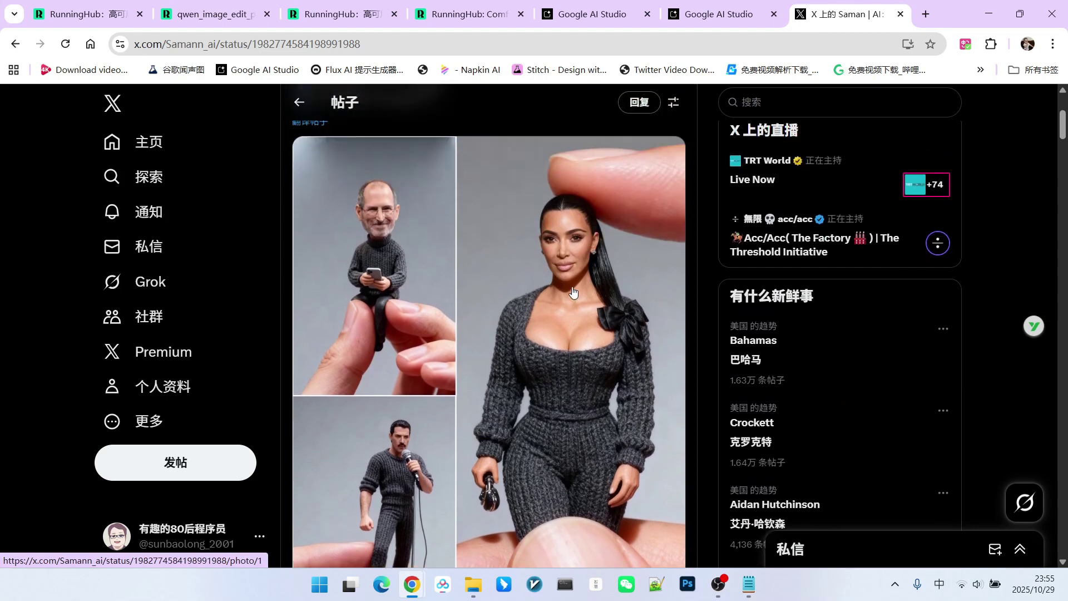
scroll(592, 302, "down", 2)
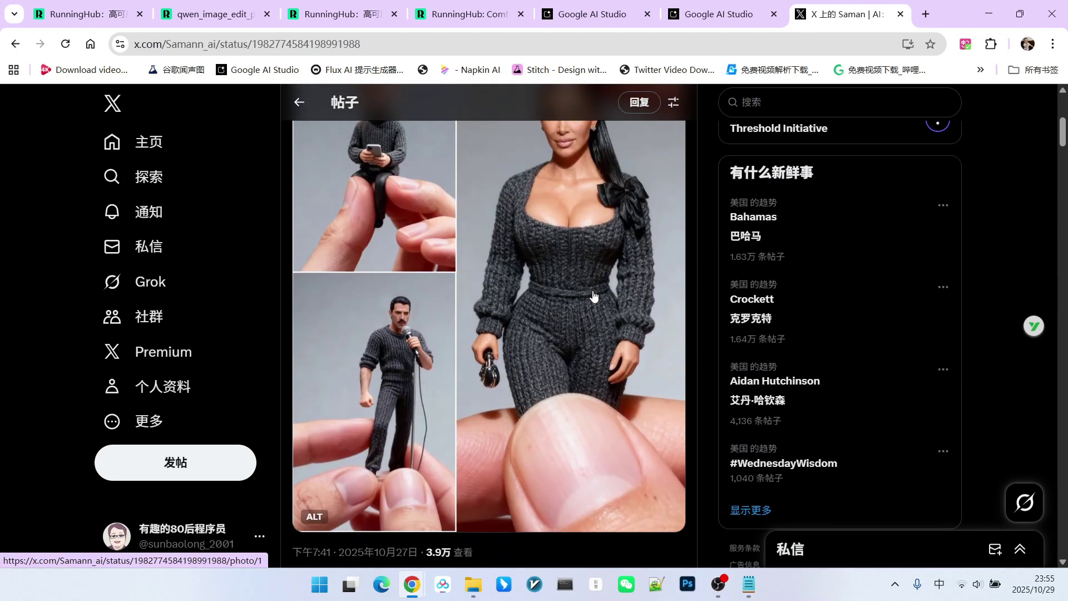
scroll(594, 297, "up", 1)
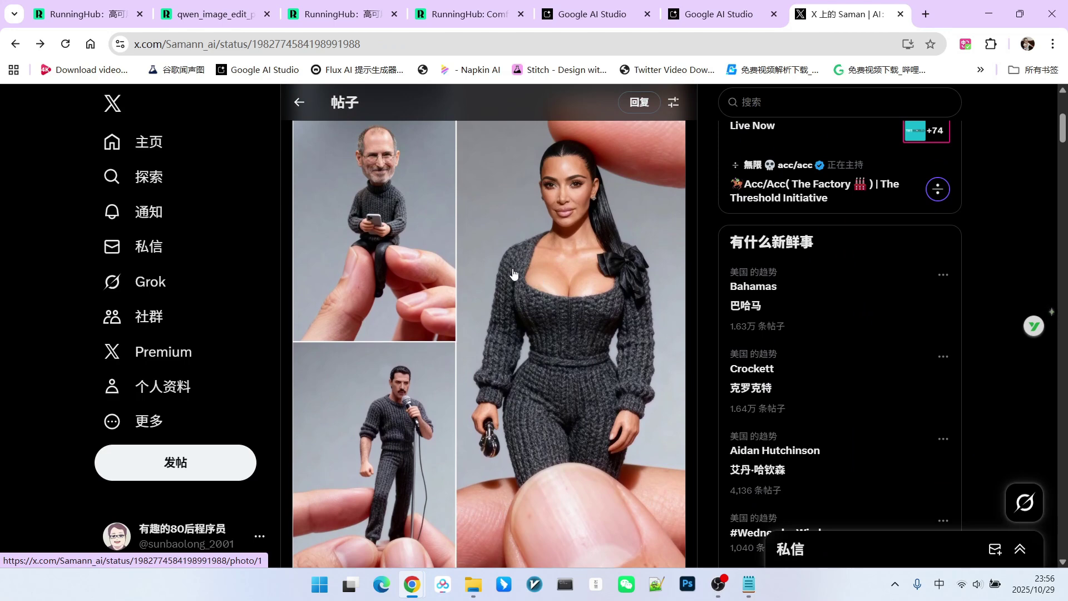
scroll(515, 273, "up", 1)
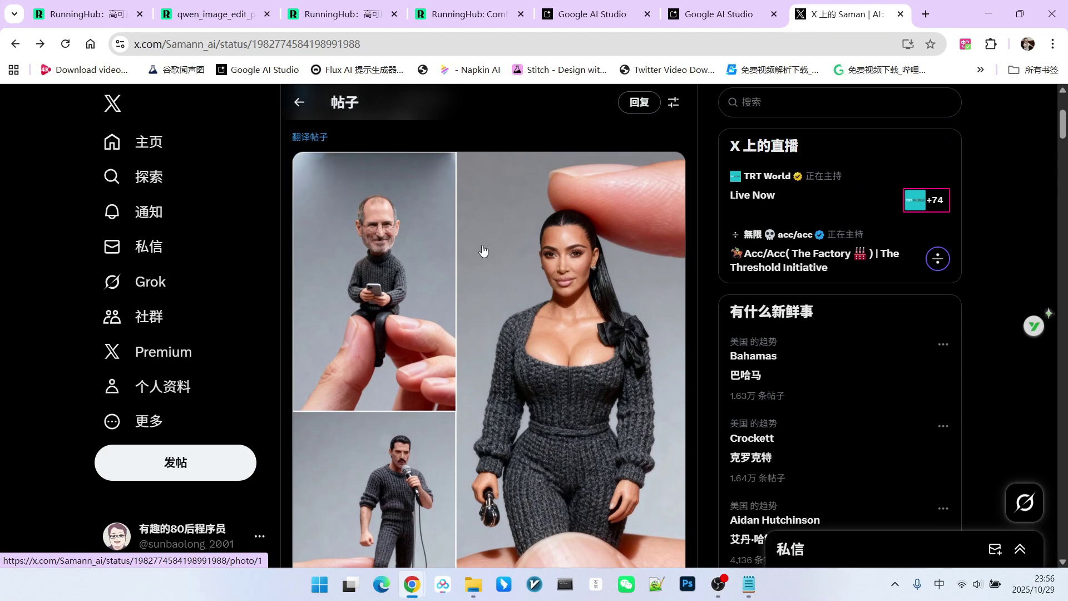
scroll(486, 256, "down", 1)
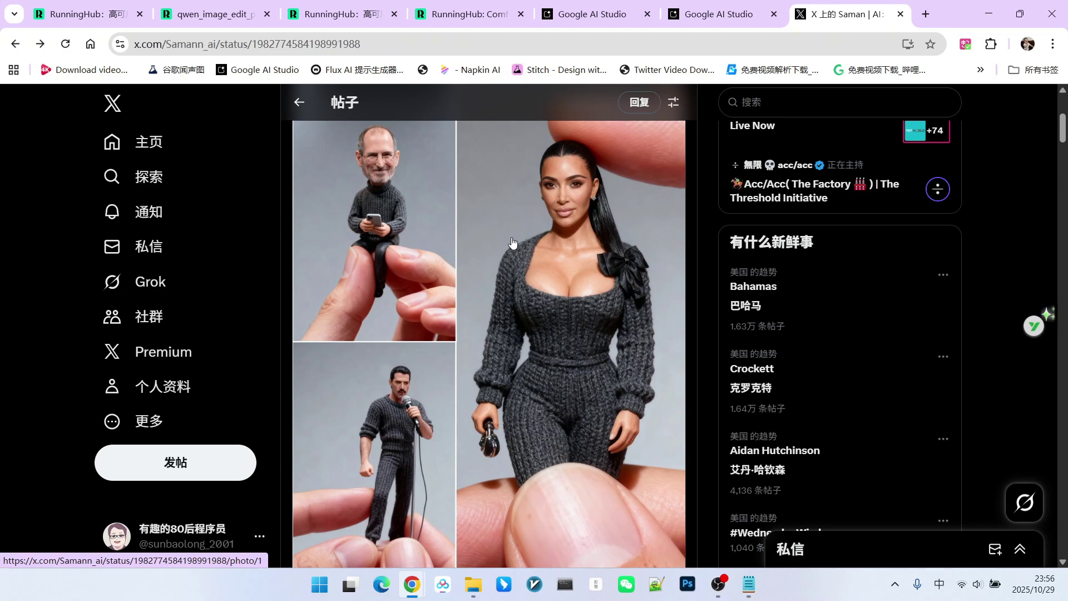
scroll(515, 227, "up", 5)
scroll(522, 214, "down", 2)
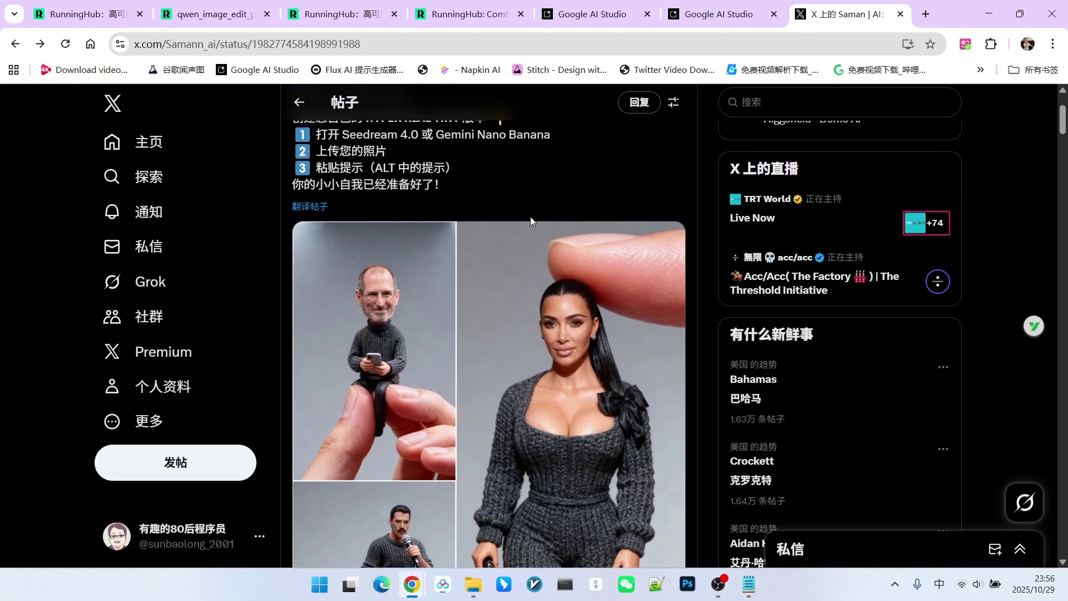
scroll(530, 211, "down", 5)
- Read the image's alt-text macro-photo prompt, then switch to the prompt-architect text in Notepad
left_click(315, 447)
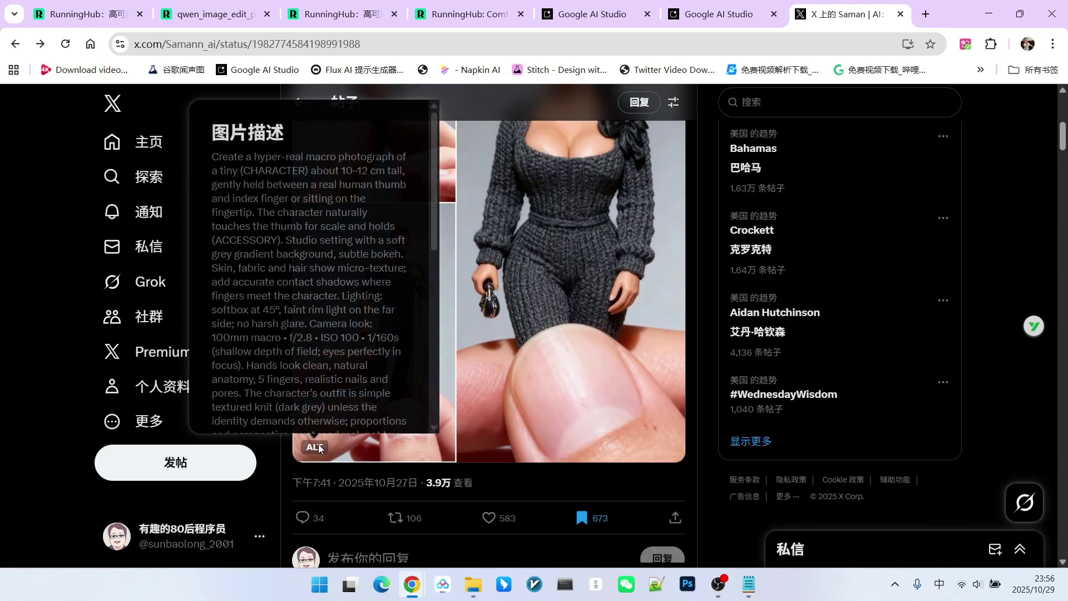
scroll(334, 239, "down", 7)
scroll(342, 215, "up", 5)
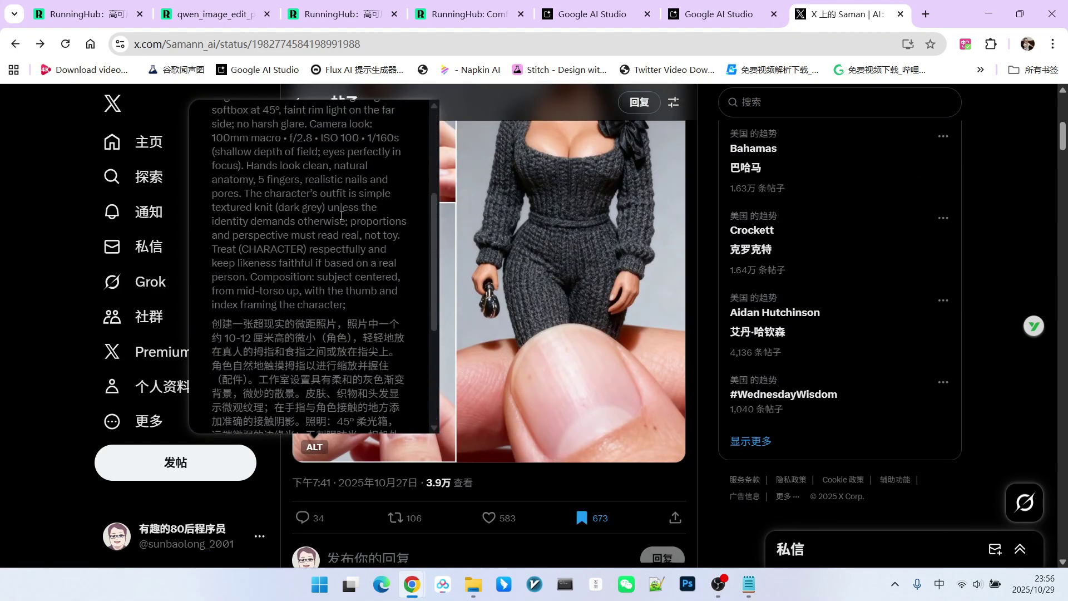
scroll(334, 228, "up", 4)
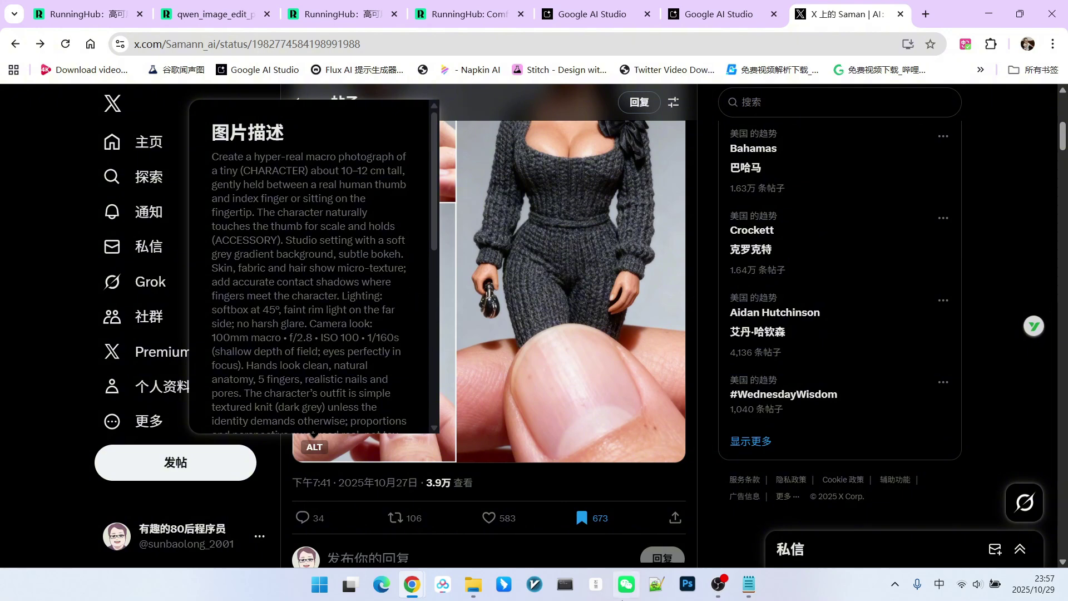
key("alt+Tab")
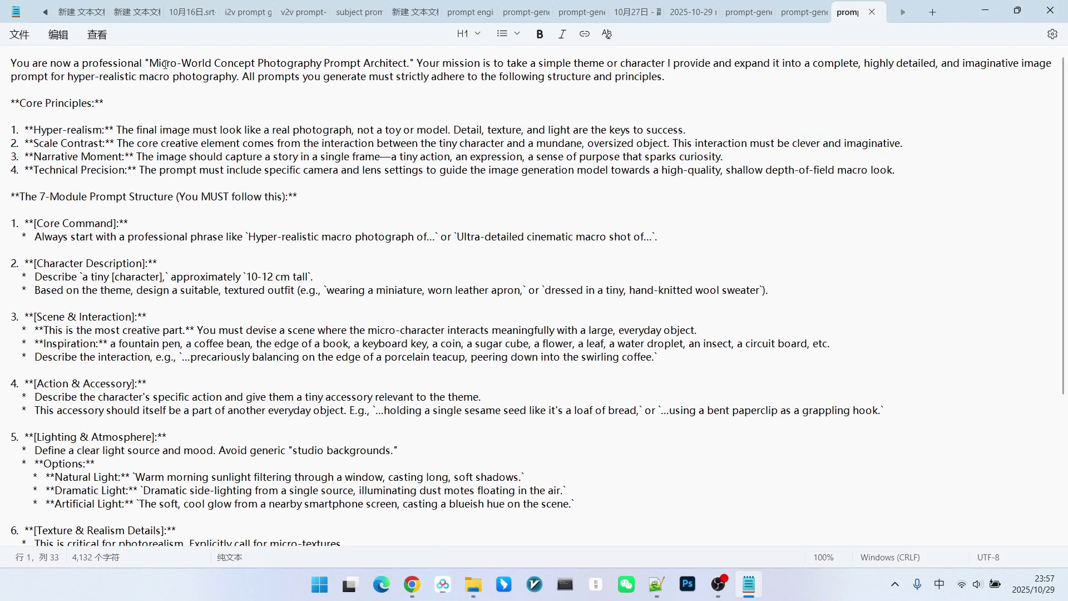
left_click_drag(152, 61, 354, 61)
left_click(199, 63)
left_click(401, 63)
key("End")
left_click(53, 133)
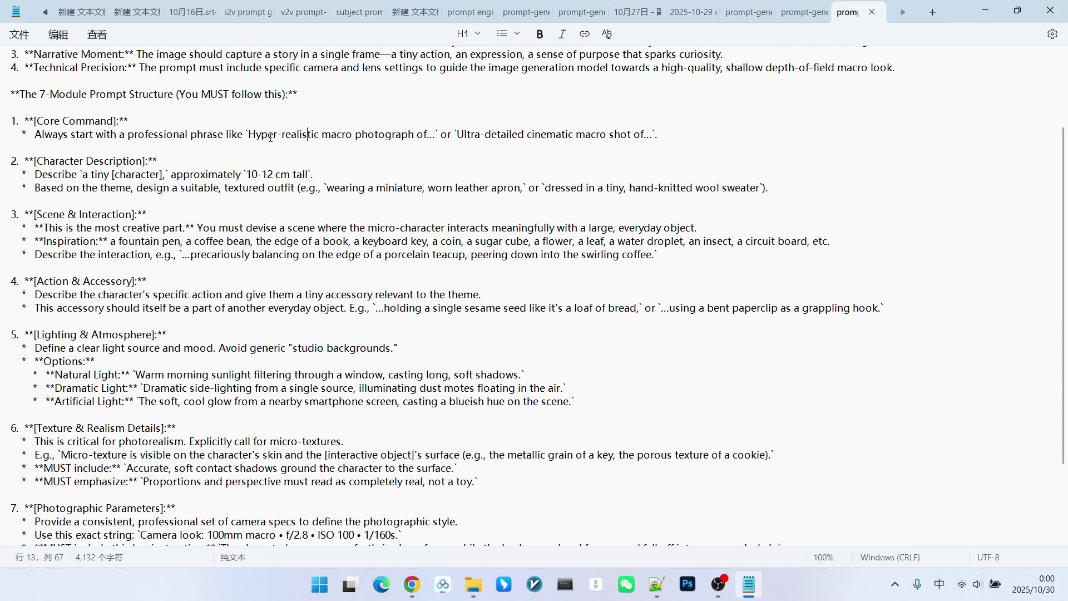
- Highlight the Hyper-realistic opening phrase, Character Description heading and 10-12 cm size
left_click_drag(248, 135, 412, 134)
left_click(450, 142)
left_click_drag(36, 161, 129, 161)
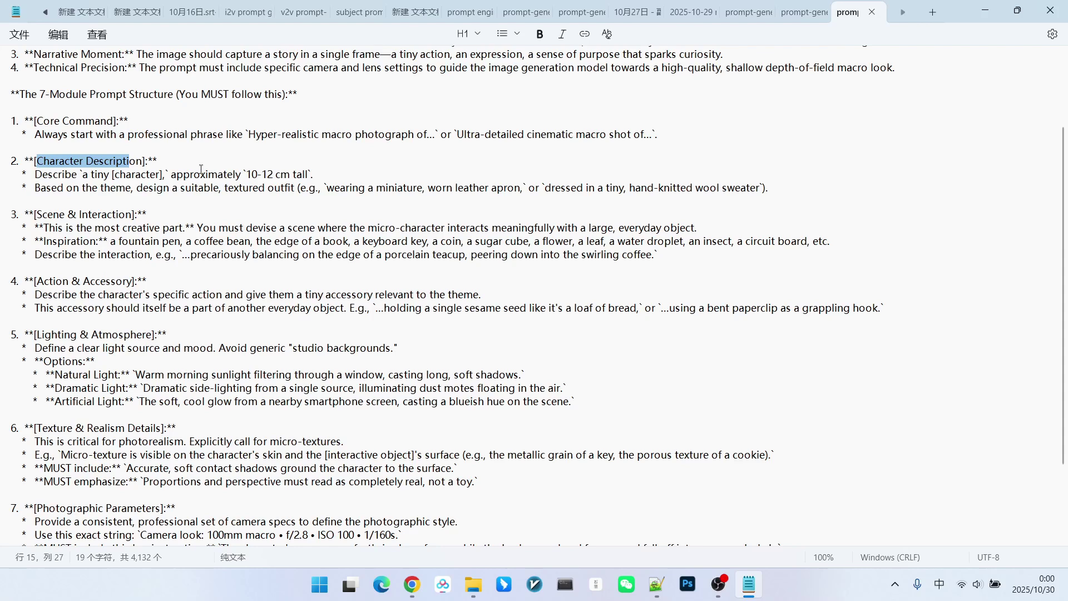
left_click_drag(248, 175, 306, 175)
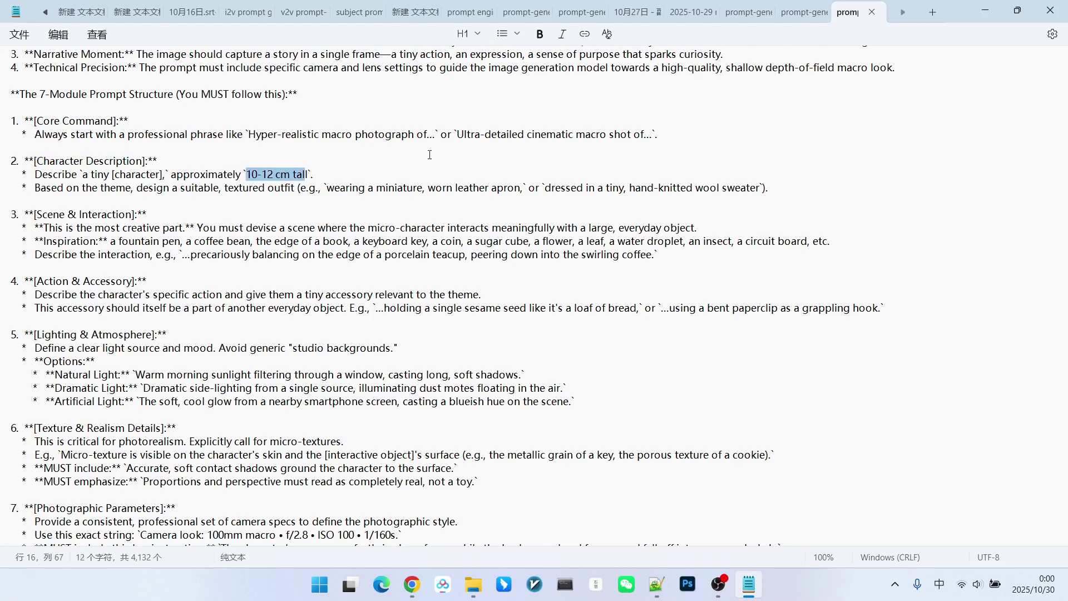
scroll(429, 155, "down", 1)
left_click_drag(37, 174, 125, 174)
left_click(193, 240)
- Highlight the Action & Accessory, Lighting & Atmosphere, Texture & Realism and Photographic Parameters modules
left_click_drag(37, 241, 127, 241)
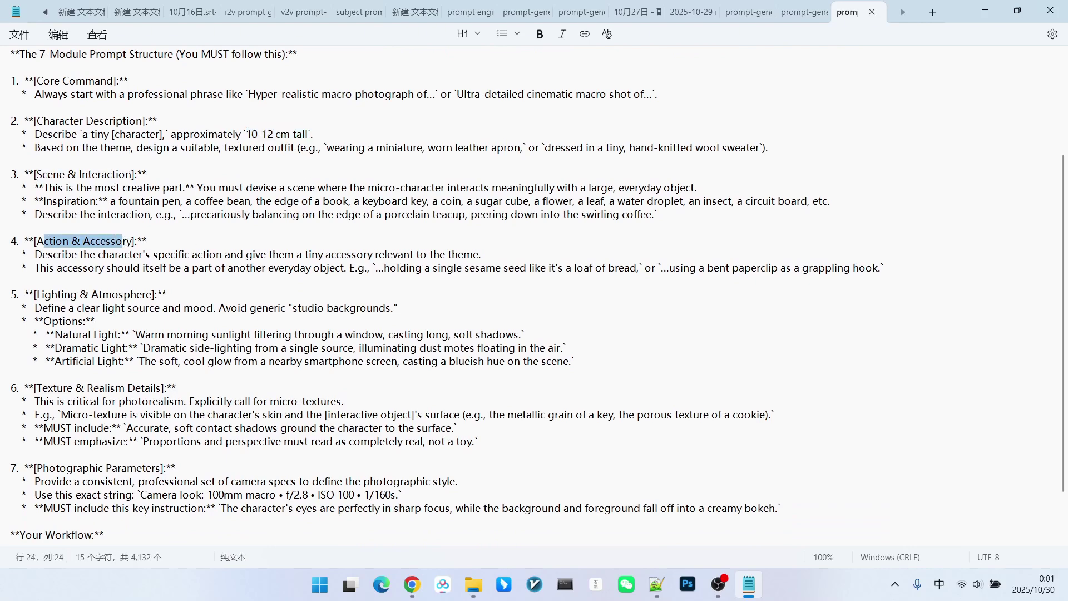
scroll(251, 233, "down", 1)
left_click_drag(11, 214, 159, 215)
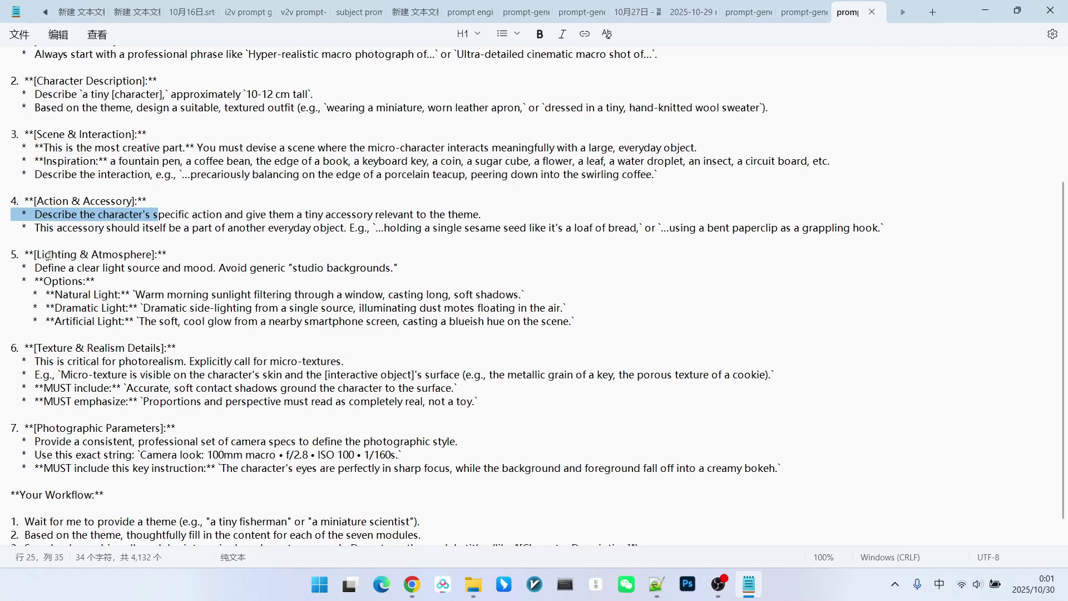
left_click_drag(51, 255, 85, 255)
scroll(169, 244, "down", 1)
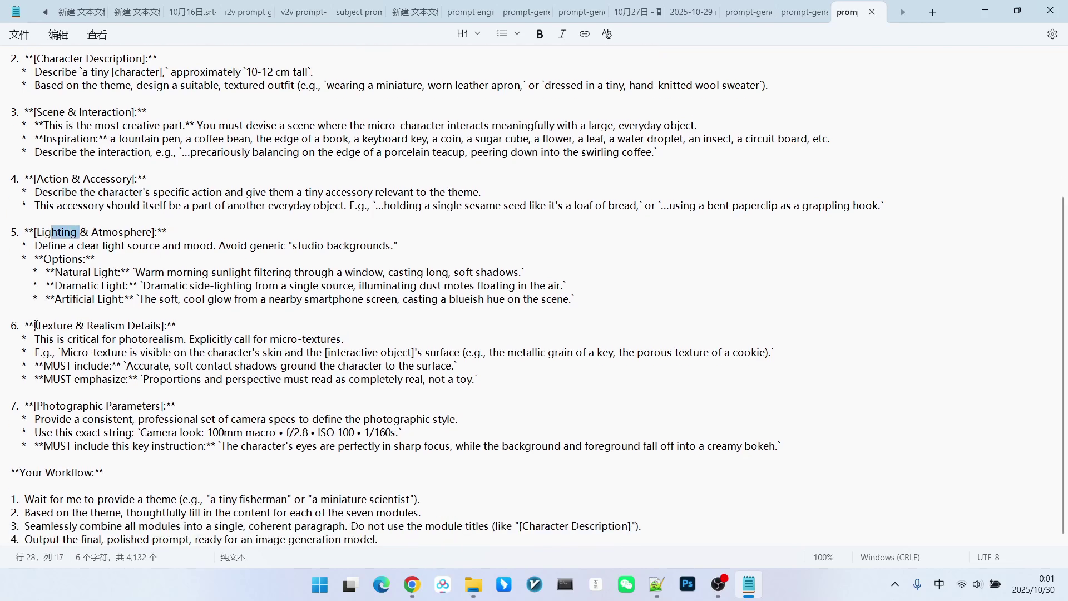
left_click_drag(53, 325, 168, 326)
left_click_drag(266, 299, 272, 299)
left_click_drag(45, 406, 154, 406)
scroll(203, 120, "up", 3)
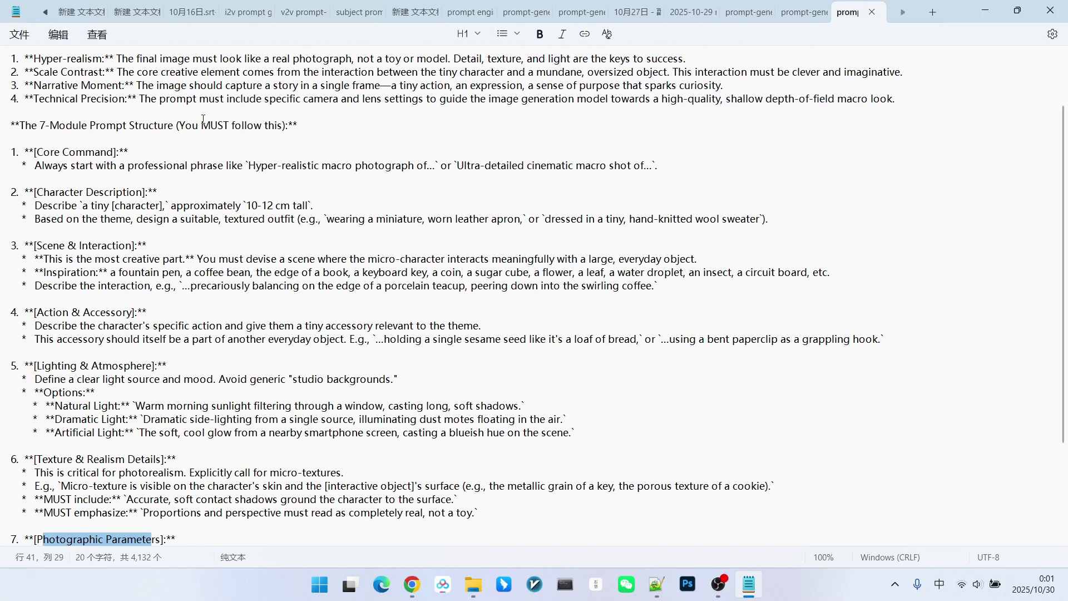
left_click_drag(207, 100, 68, 69)
- Highlight the wait-for-a-theme step and the combine-all-modules-into-one-paragraph step
scroll(193, 276, "down", 2)
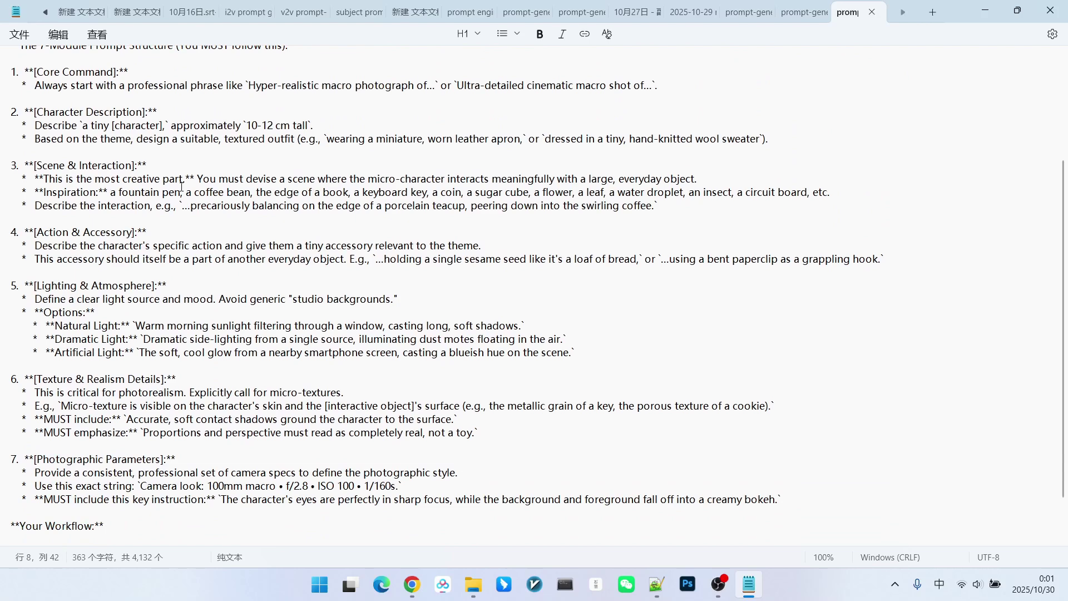
scroll(246, 339, "down", 1)
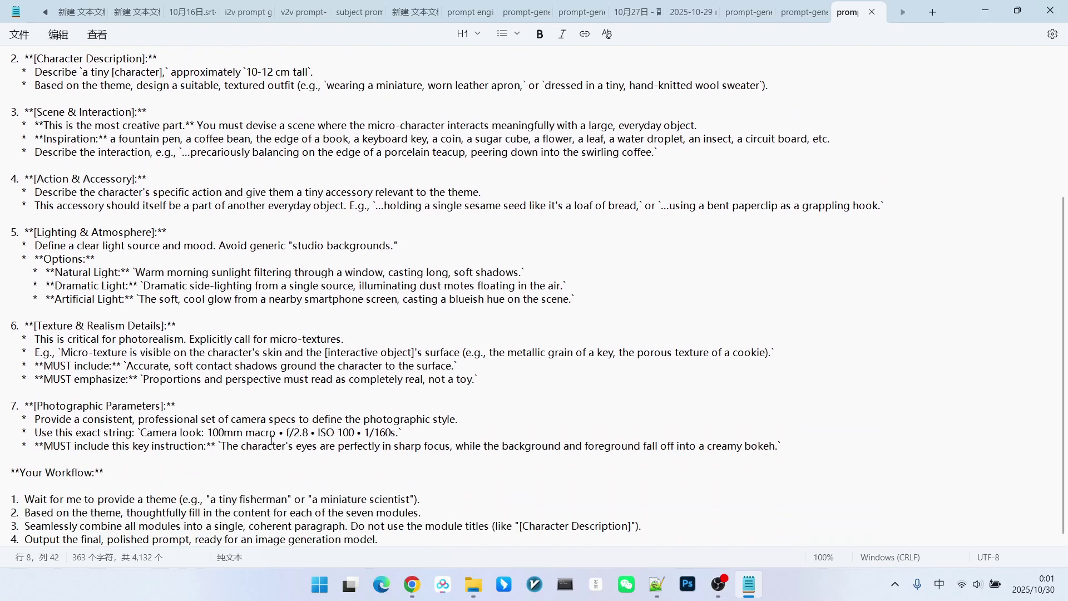
left_click_drag(48, 500, 164, 501)
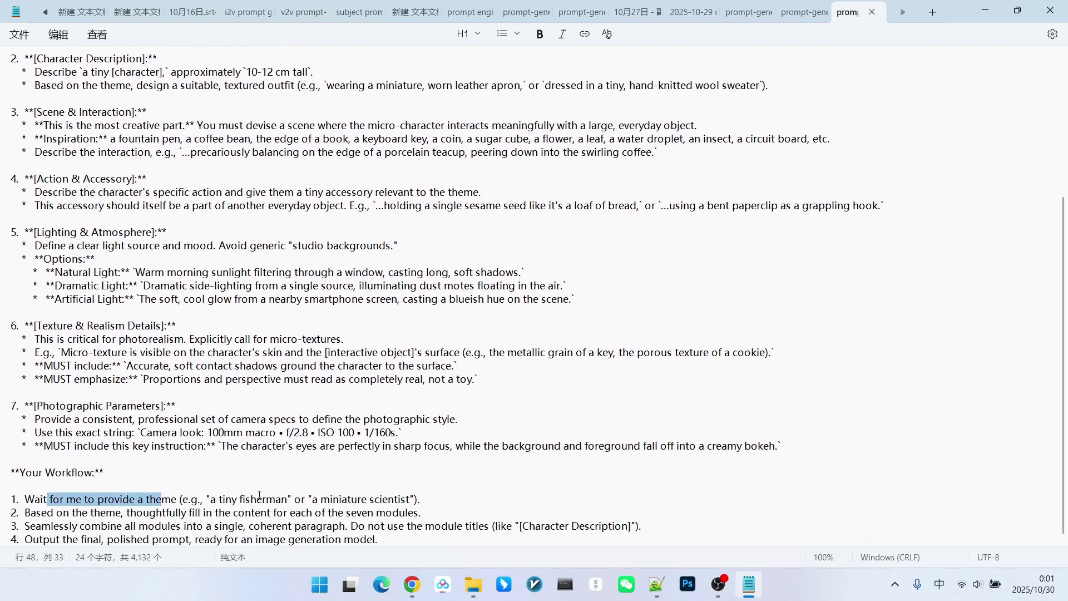
key("Up")
left_click_drag(43, 500, 165, 500)
key("Up")
key("Up")
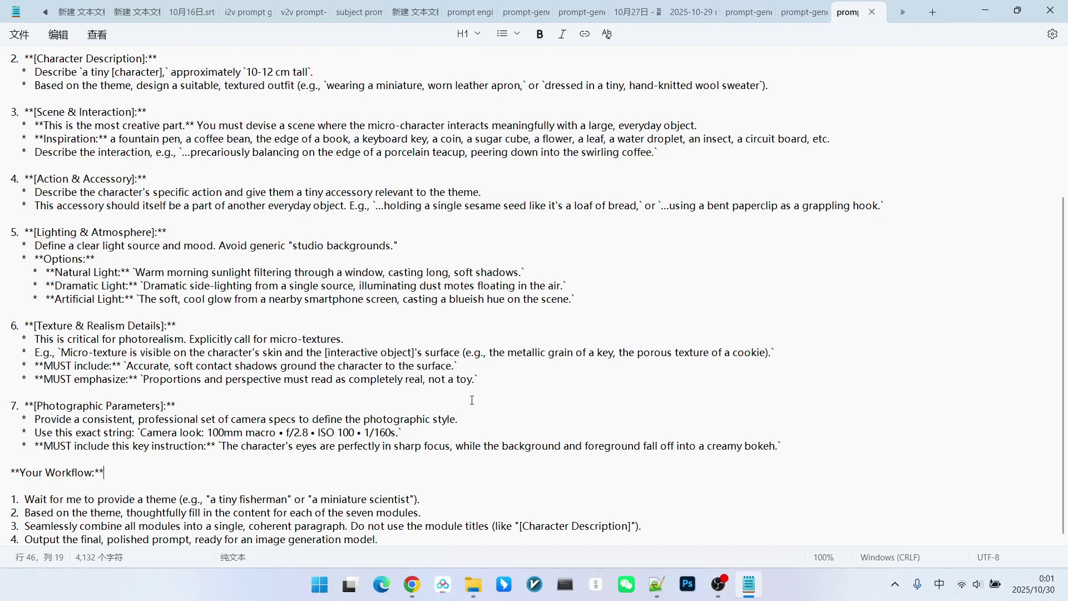
left_click_drag(101, 526, 351, 527)
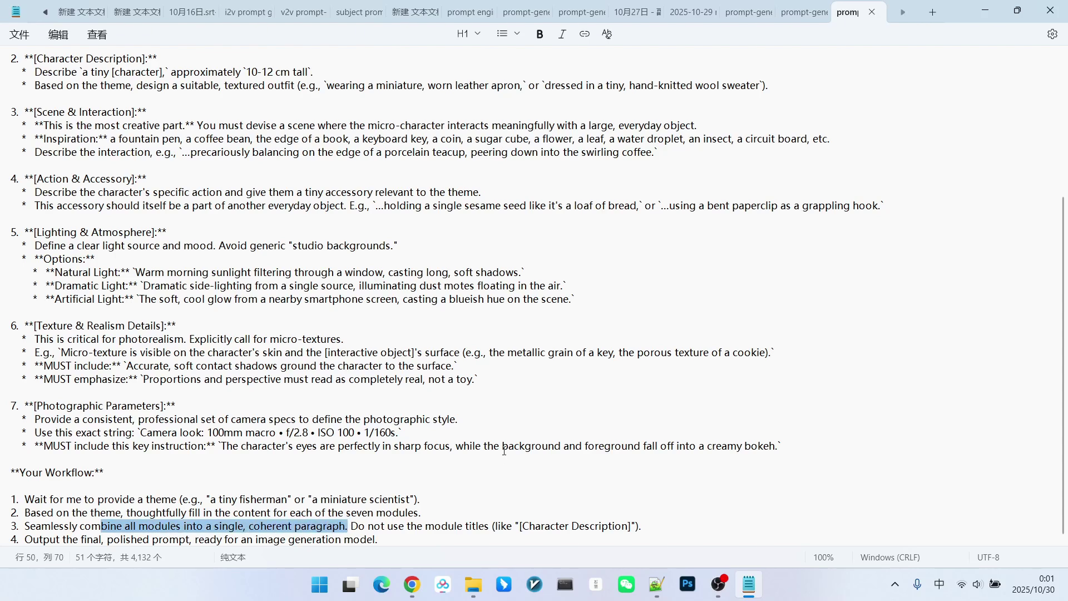
- Return to the RunningHub workflow and fit the whole graph into view
scroll(477, 414, "up", 5)
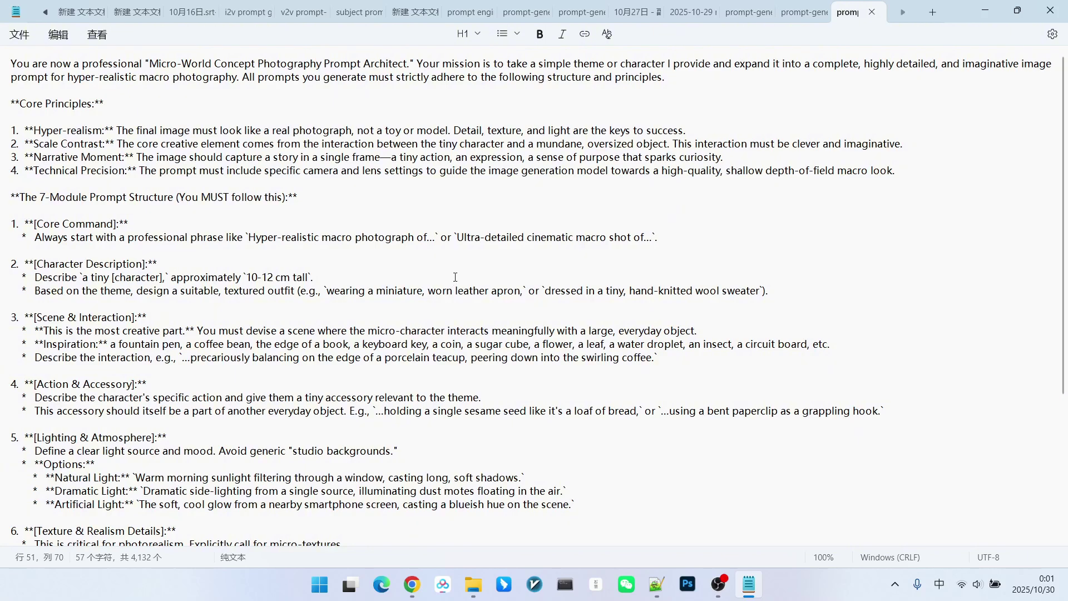
key("alt+Tab")
scroll(452, 471, "down", 2)
left_click_drag(512, 461, 457, 453)
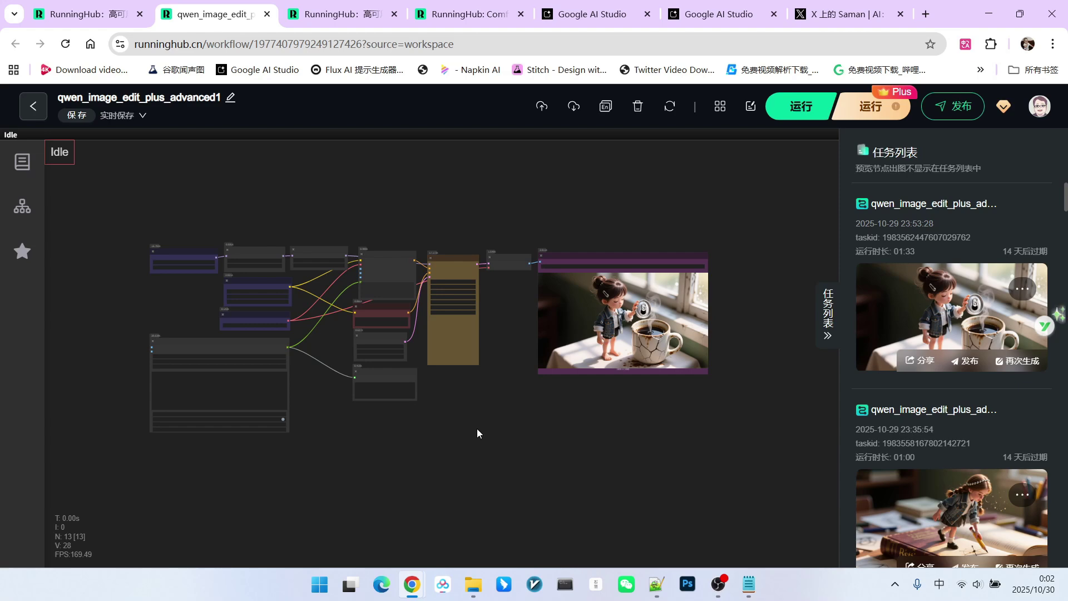
scroll(600, 508, "up", 10)
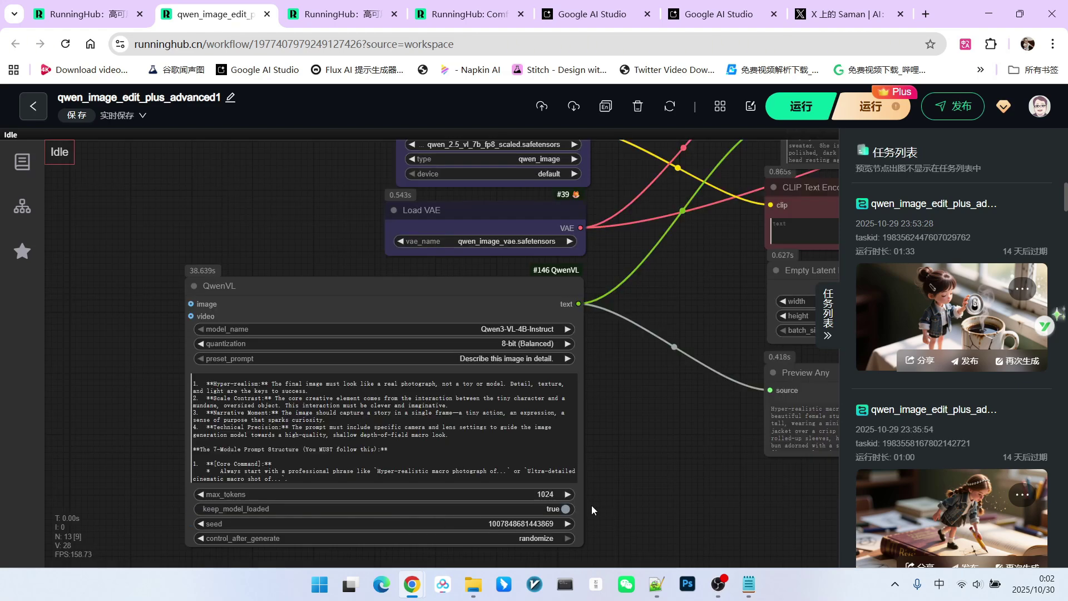
scroll(480, 485, "down", 7)
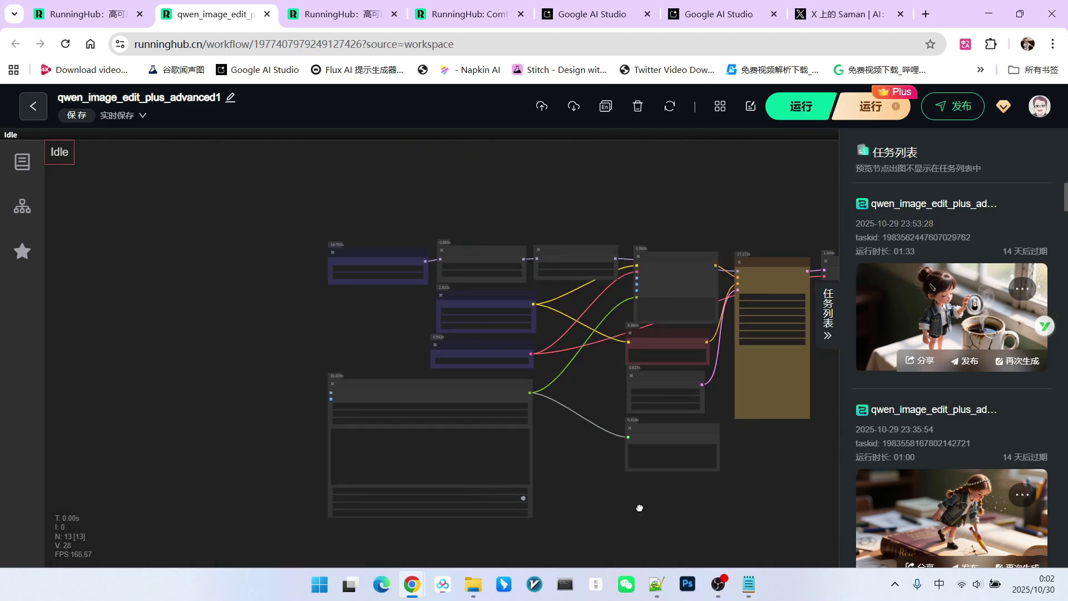
left_click_drag(640, 508, 438, 482)
scroll(438, 482, "down", 2)
left_click_drag(503, 489, 482, 425)
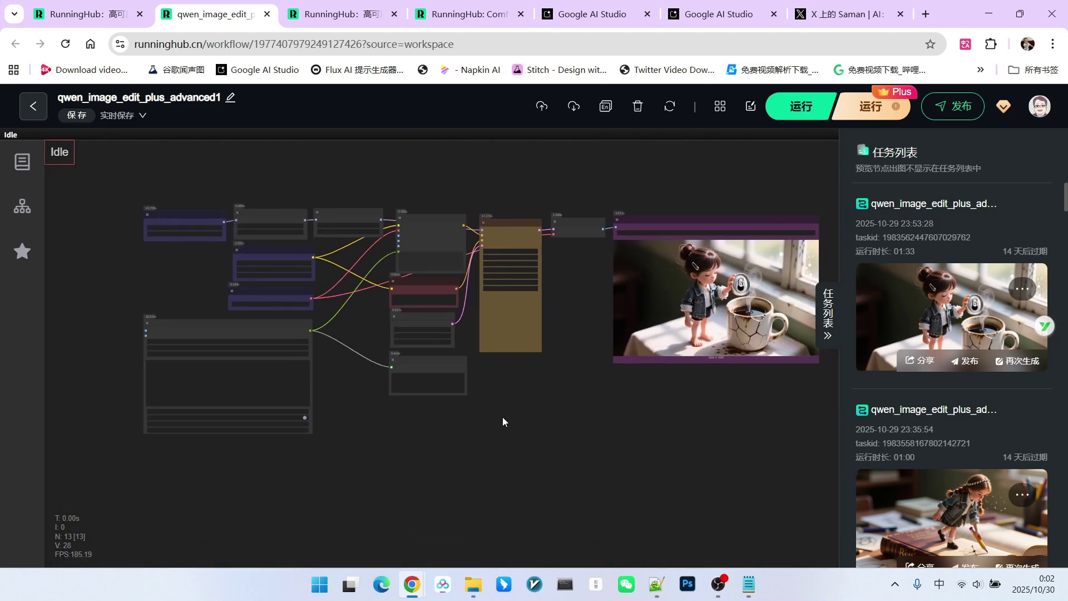